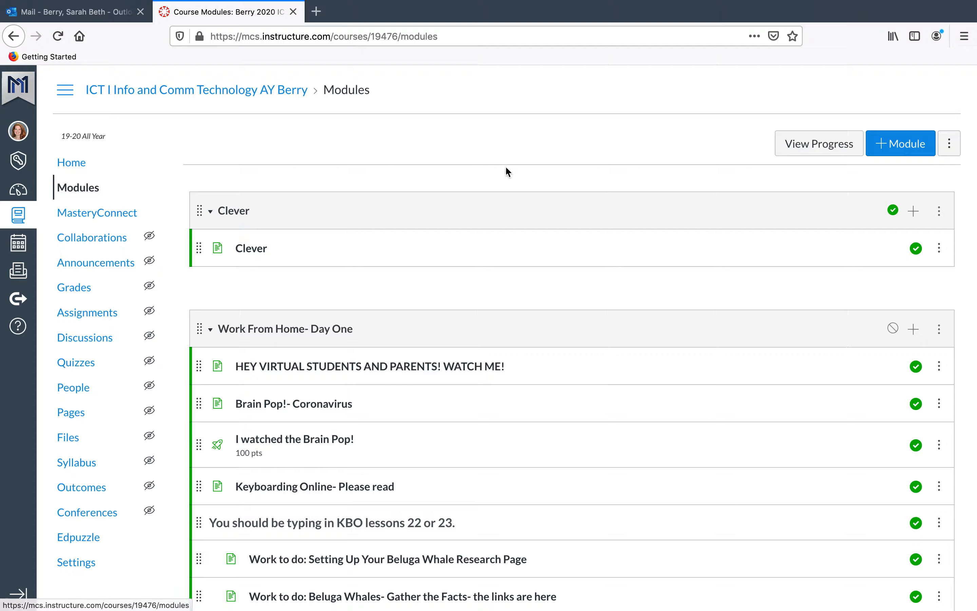
Create a module named "March 23" and publish it.
left_click(893, 148)
left_click(494, 276)
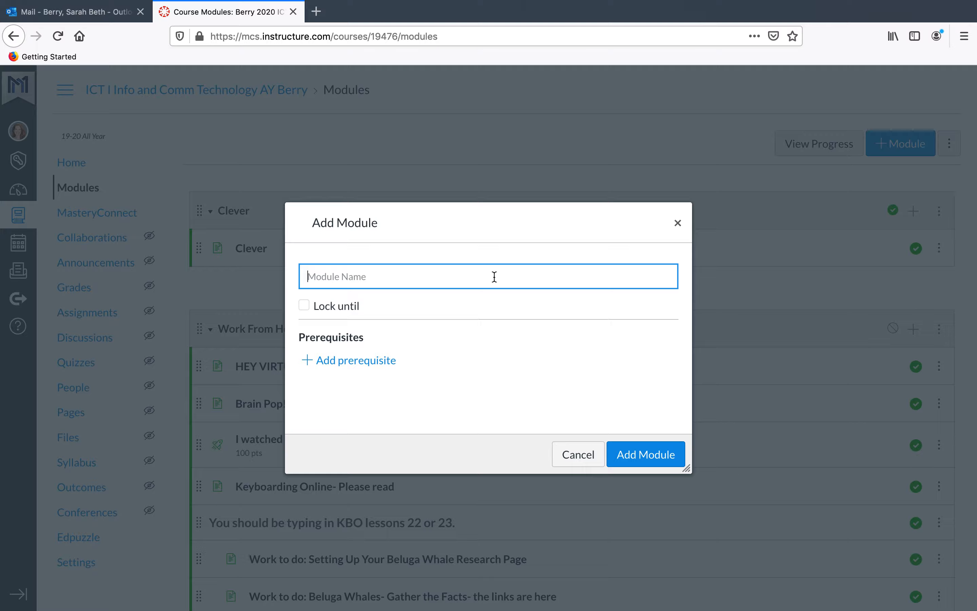
type("Marc")
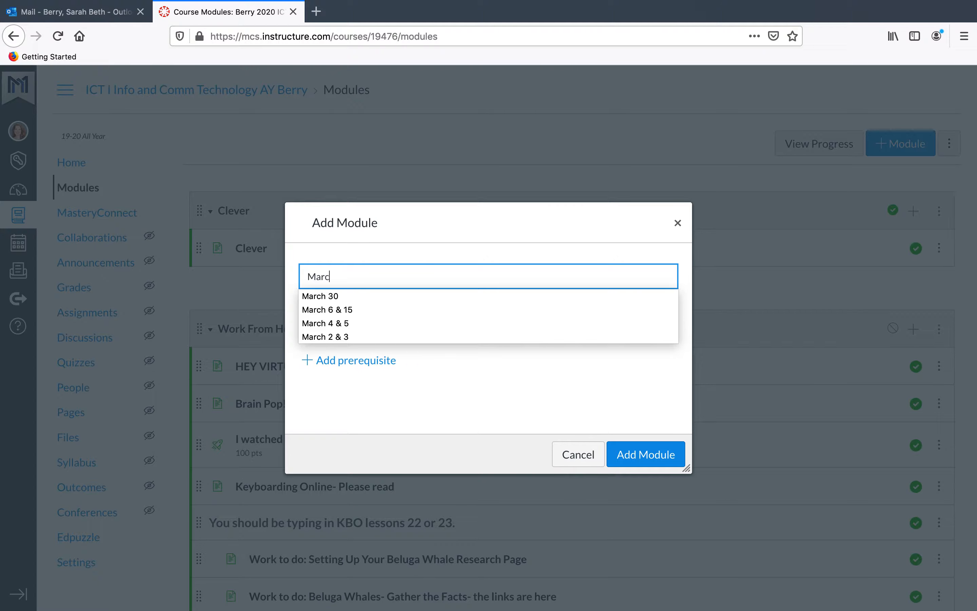
type("h 23")
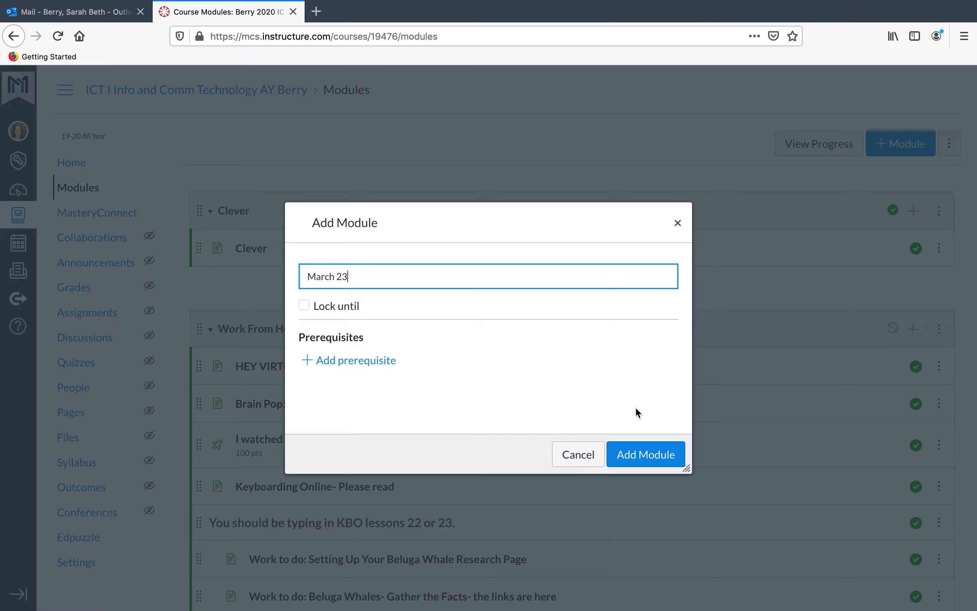
left_click(638, 465)
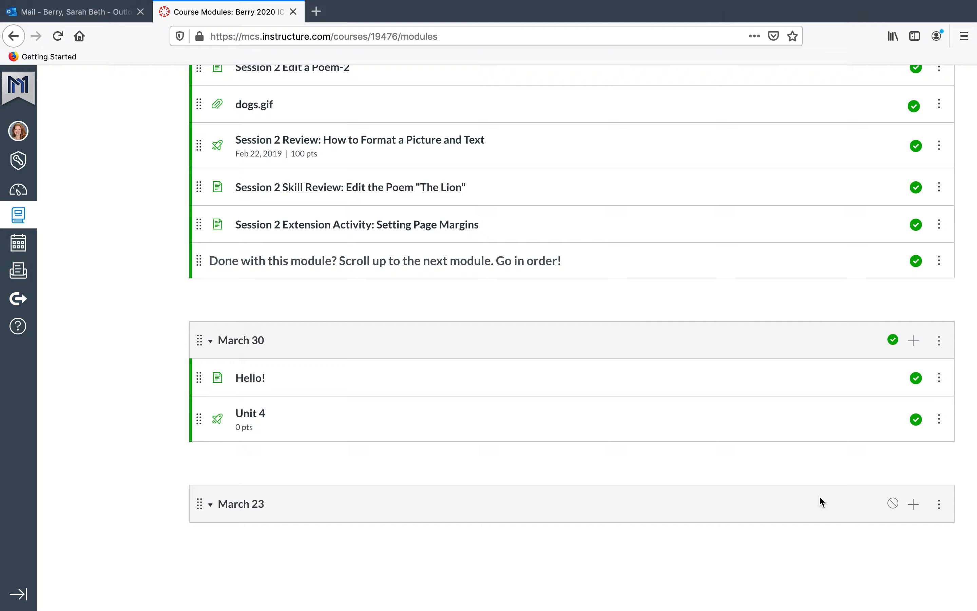
left_click(892, 503)
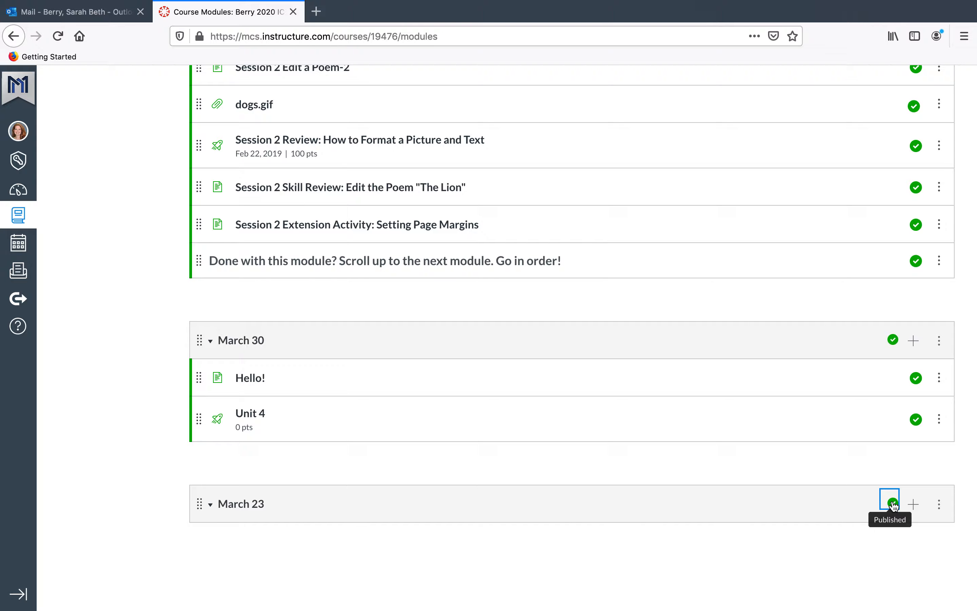
Add a new quiz named "Unit 3" to the March 23 module.
left_click(914, 504)
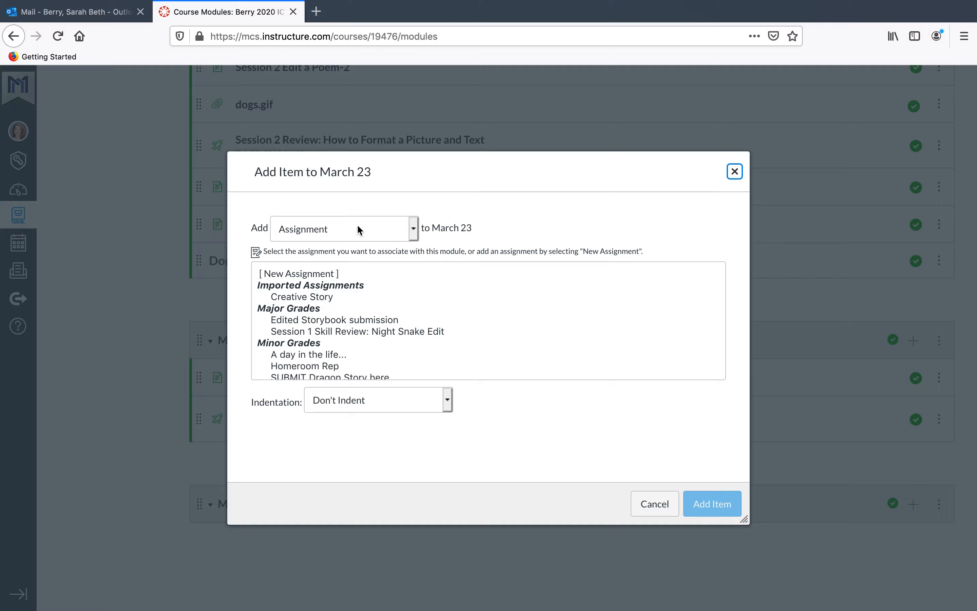
left_click(414, 231)
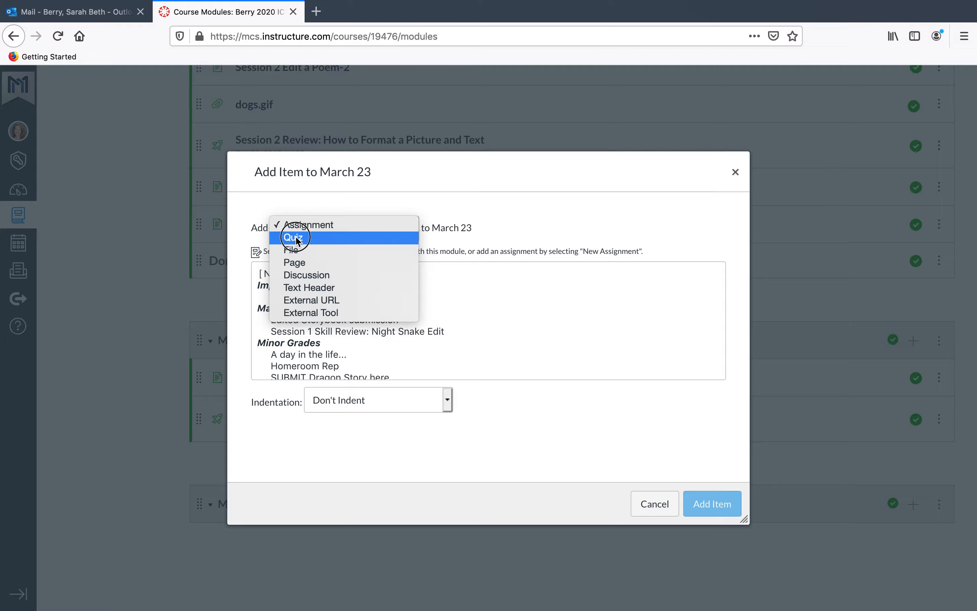
left_click(297, 239)
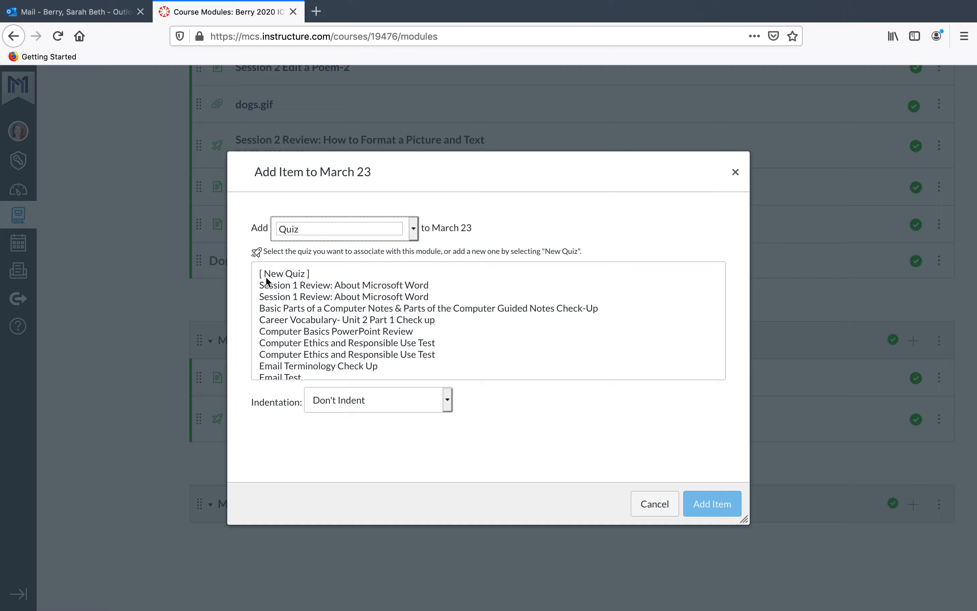
left_click(291, 275)
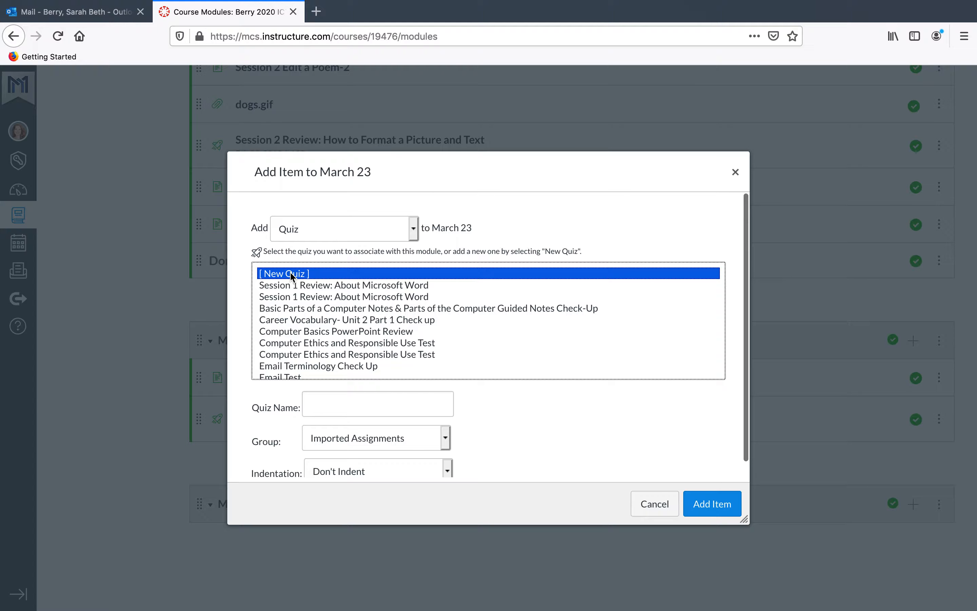
left_click(327, 405)
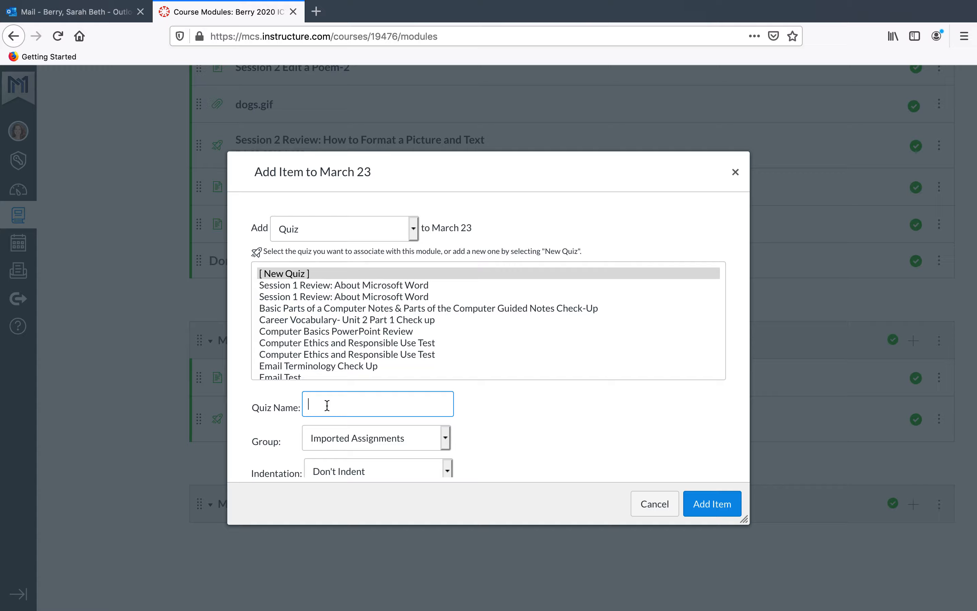
type("Unit 3")
scroll(452, 452, "down", 1)
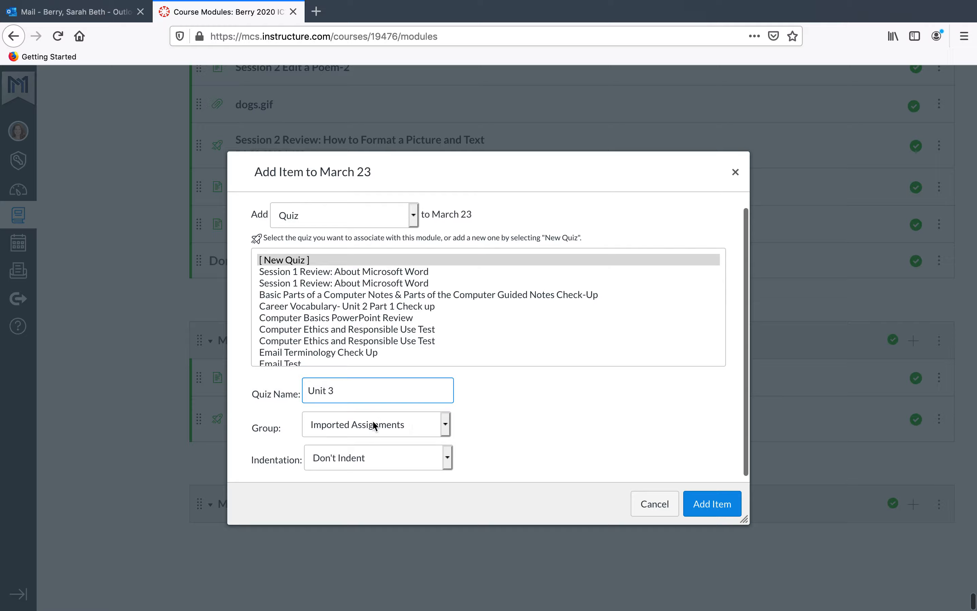
left_click(707, 511)
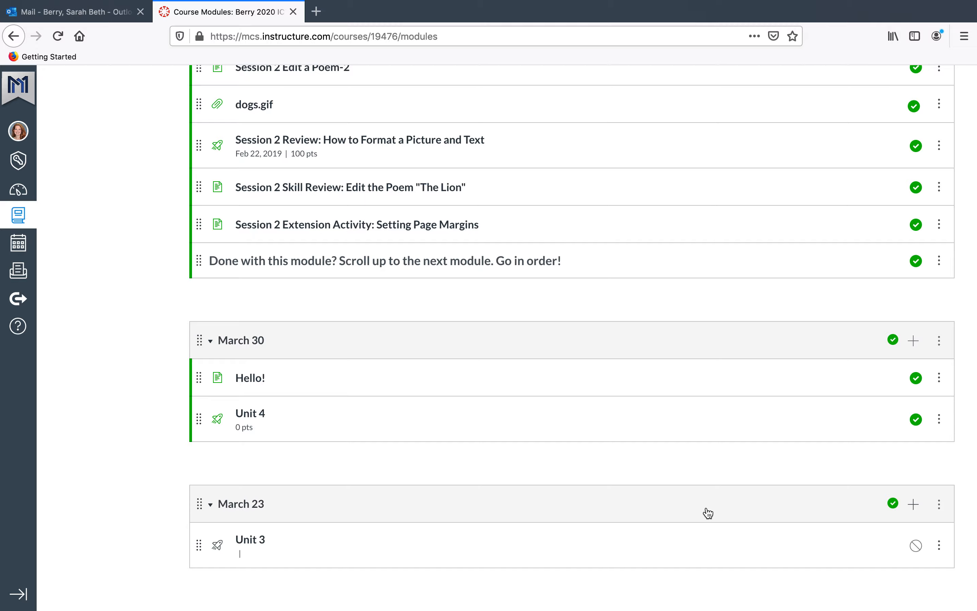
Publish the Unit 3 quiz in the March 23 module and open it for editing.
scroll(708, 513, "down", 1)
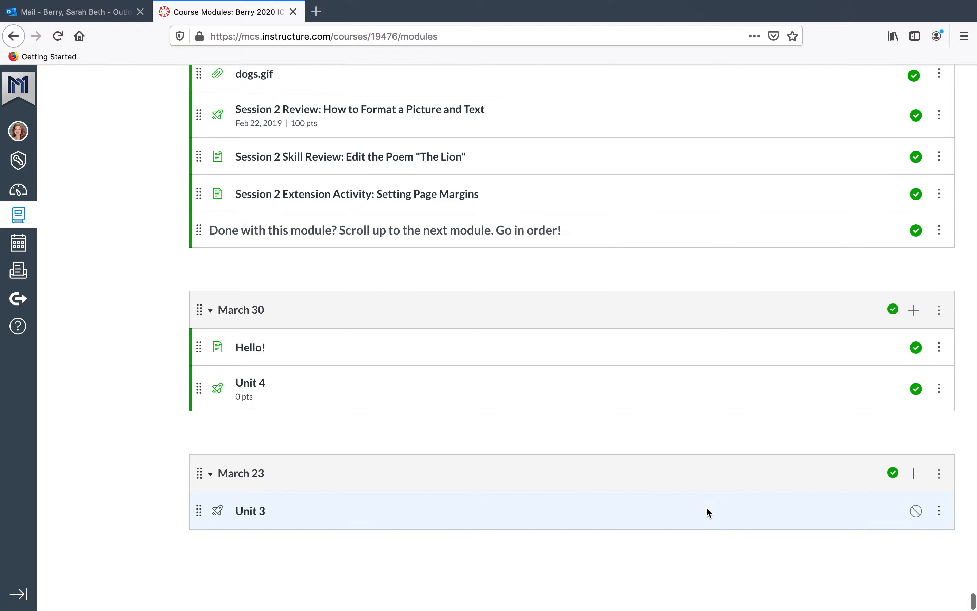
left_click(916, 511)
left_click(258, 520)
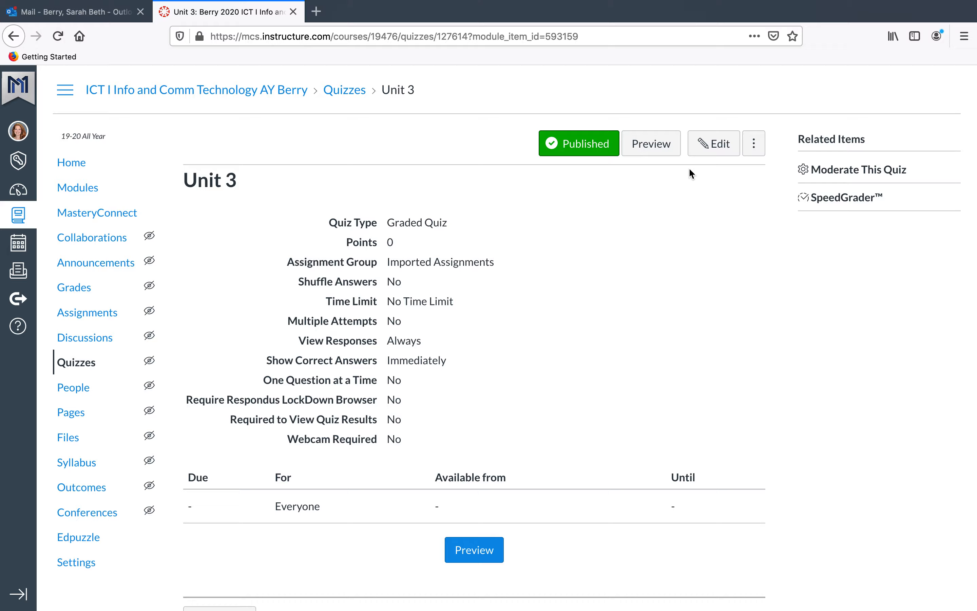
left_click(702, 145)
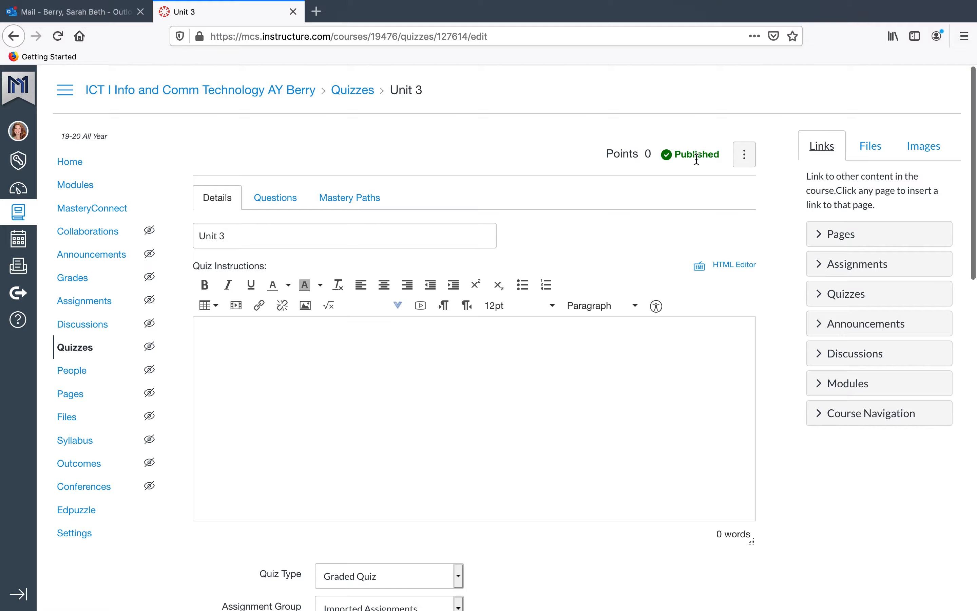
Write the quiz instructions on two lines: "Hey Students!" and "Please answer these questions to the best of your ability.".
left_click(460, 389)
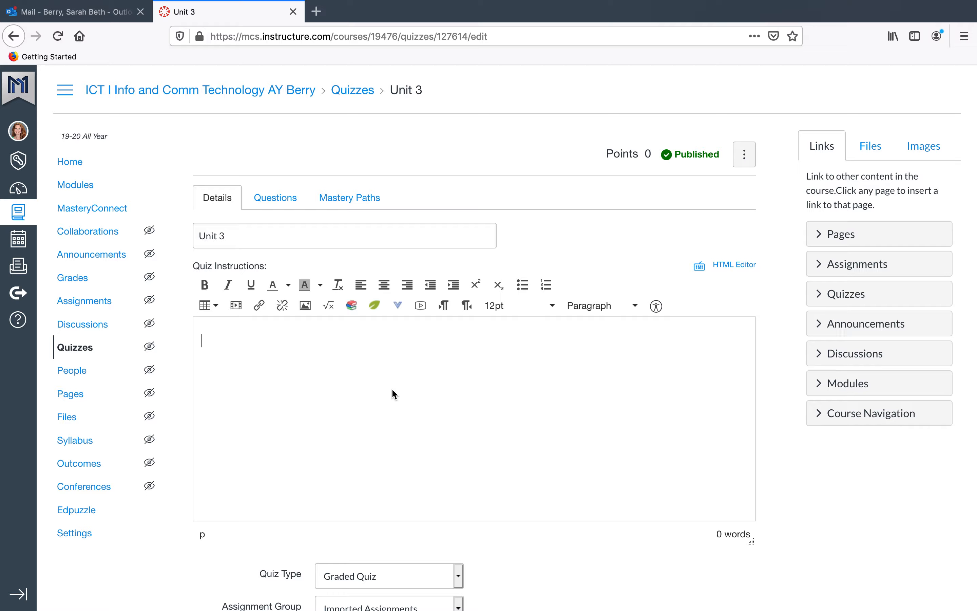
type("Hey Stden")
key("BackSpace")
key("BackSpace")
key("BackSpace")
type("udents!")
key("Return")
type("Please answer the")
type("se questio")
type("ns to the best ")
type("of your abili")
type("ty!")
key("BackSpace")
key("BackSpace")
type(".")
Add a new Multiple Choice question to the quiz with the question text "4+3=".
scroll(450, 424, "down", 10)
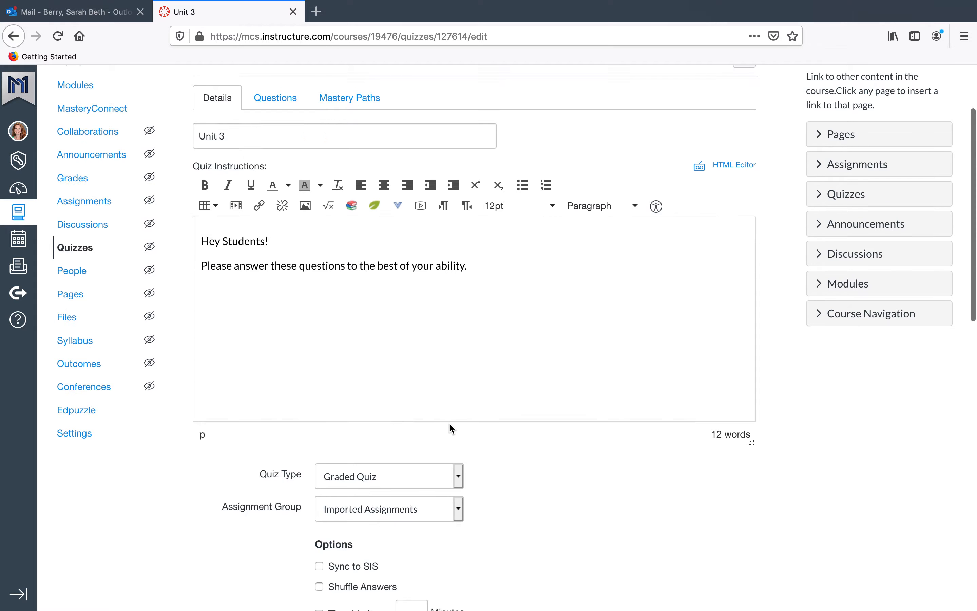
scroll(450, 426, "down", 8)
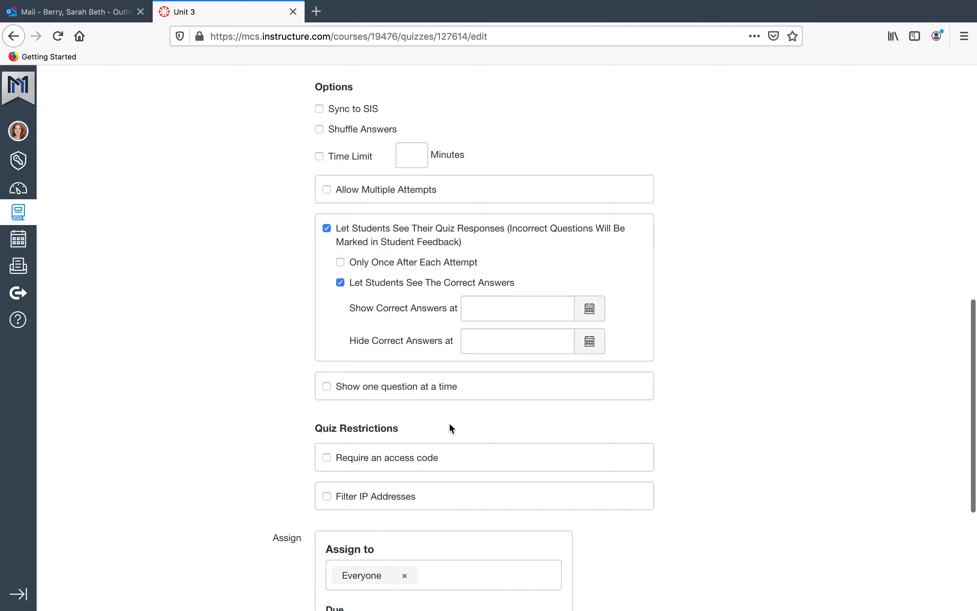
scroll(450, 424, "up", 15)
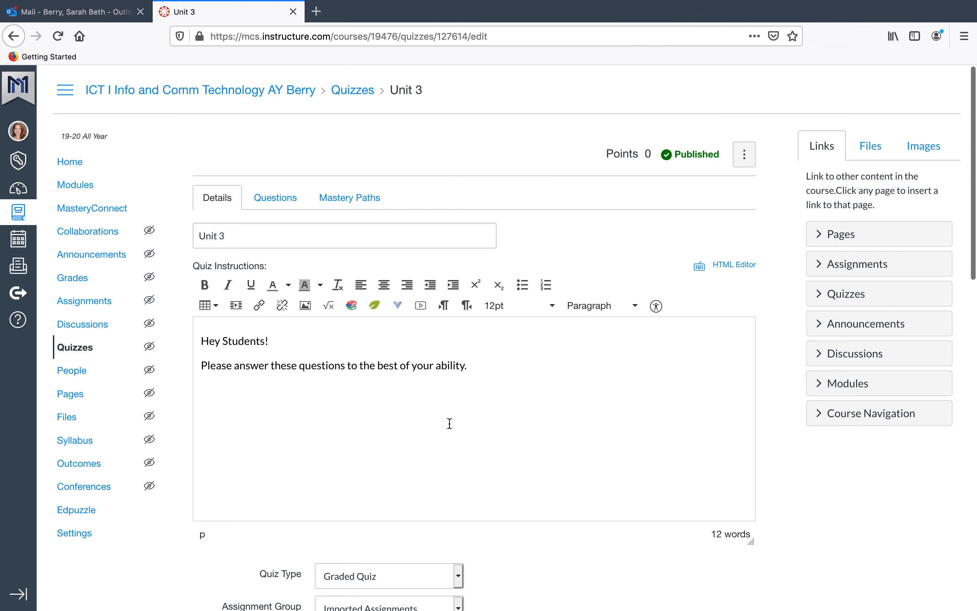
left_click(282, 195)
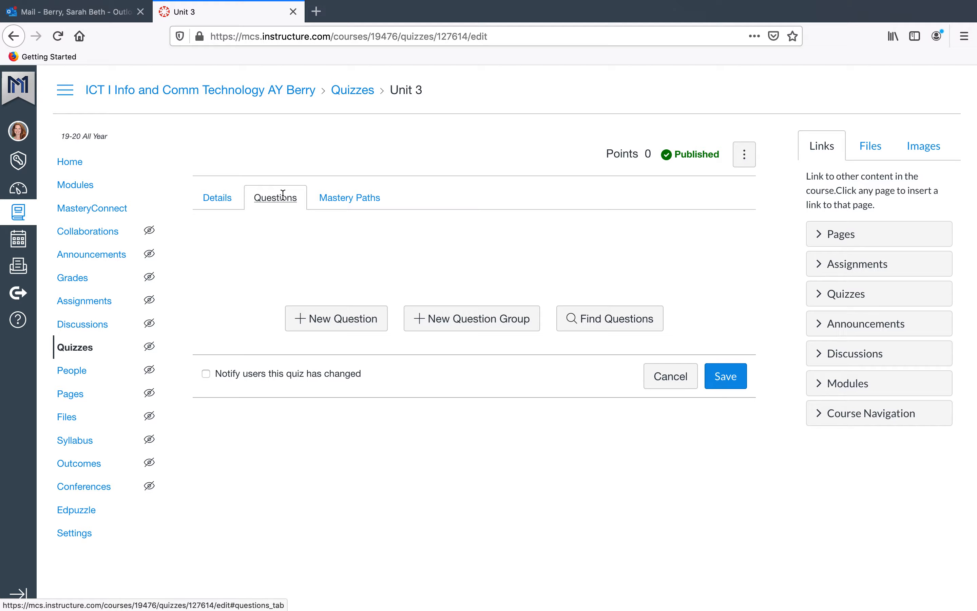
left_click(339, 319)
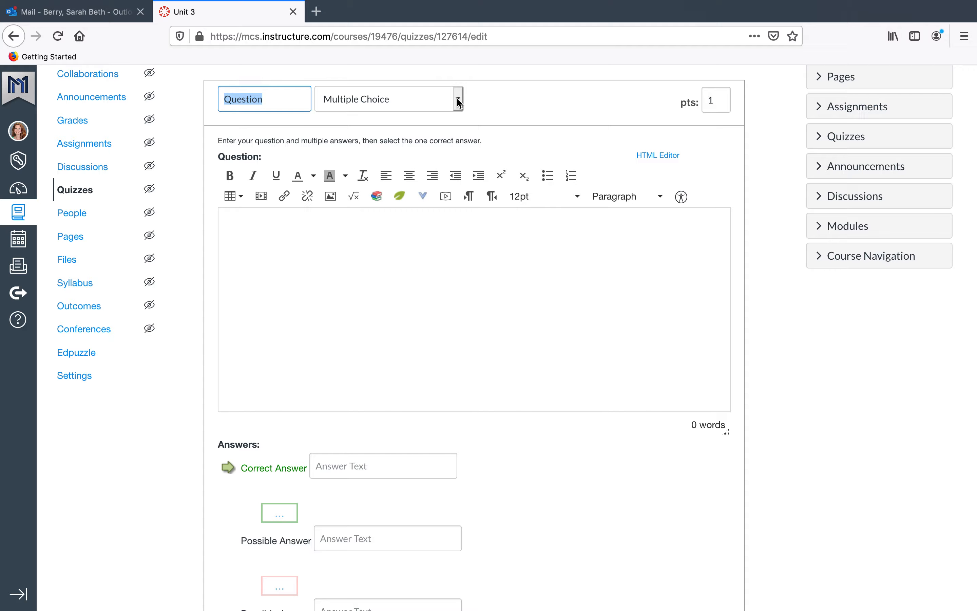
left_click(458, 103)
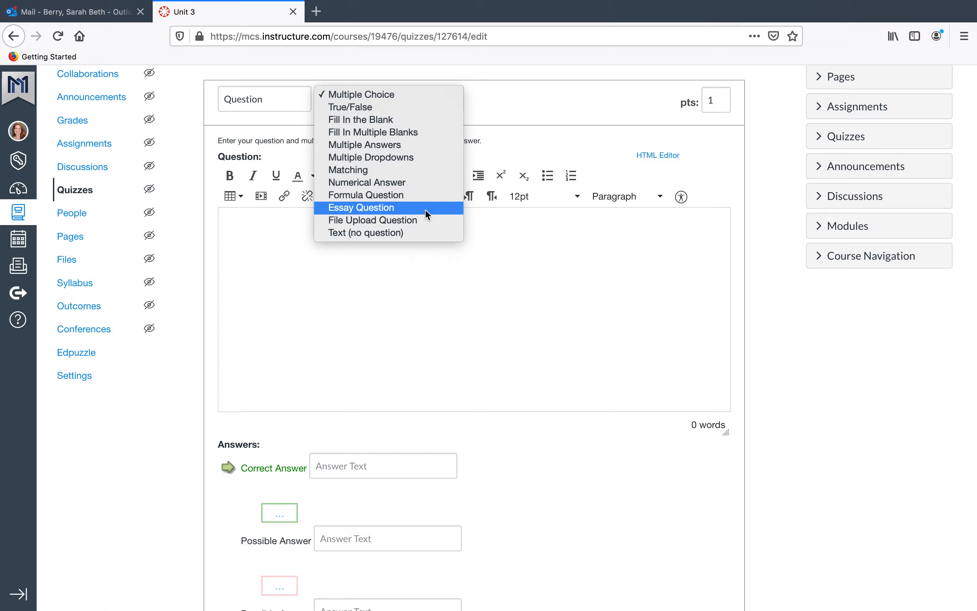
left_click(415, 96)
left_click(354, 233)
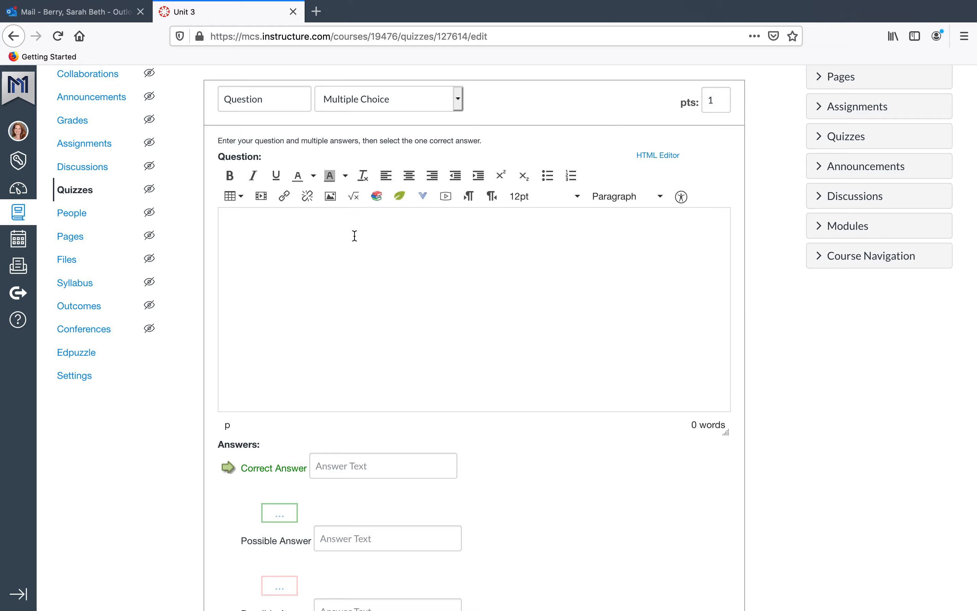
type("4+3=")
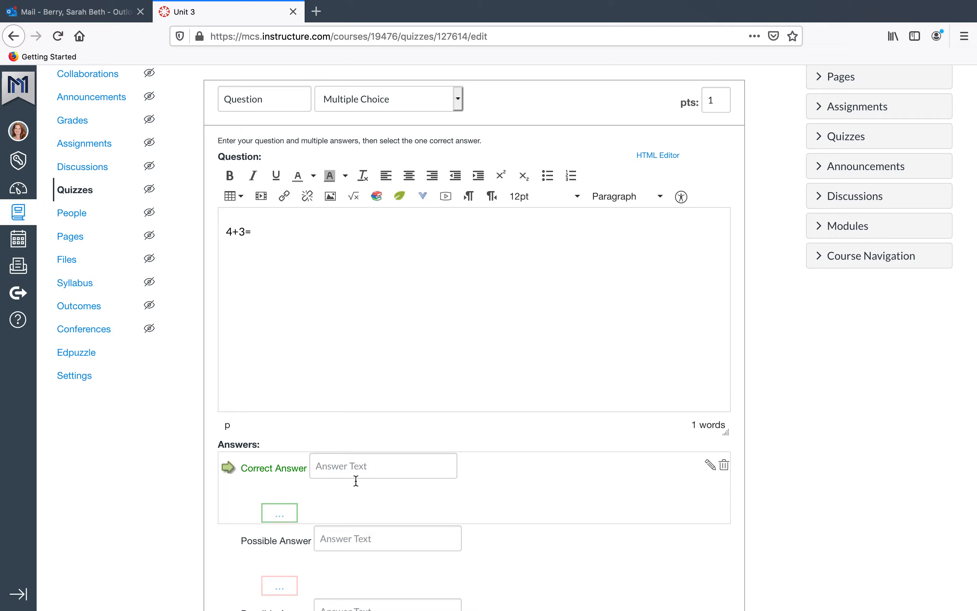
Enter 7 as the correct answer and 8 as the first possible answer.
left_click(344, 466)
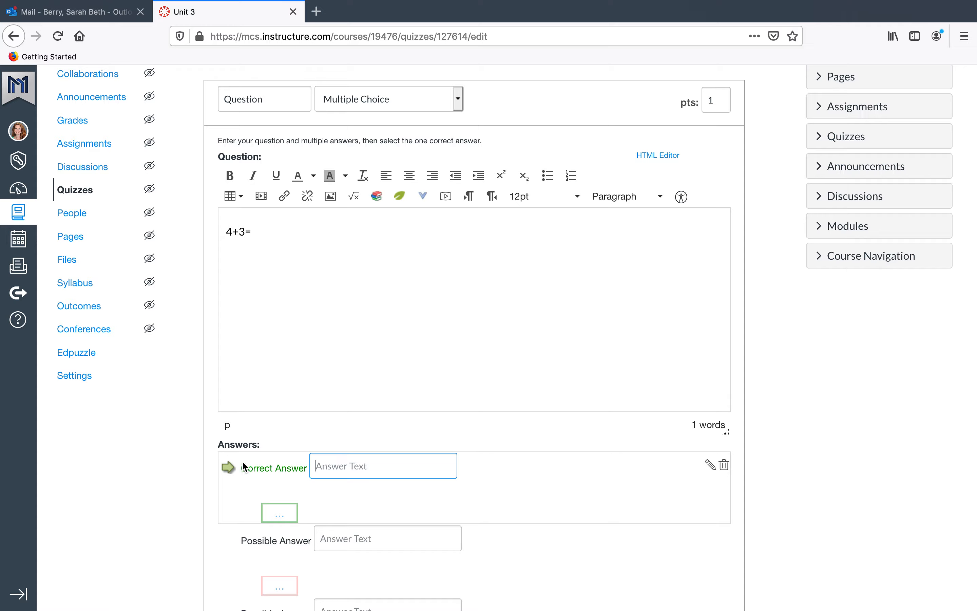
scroll(231, 451, "down", 5)
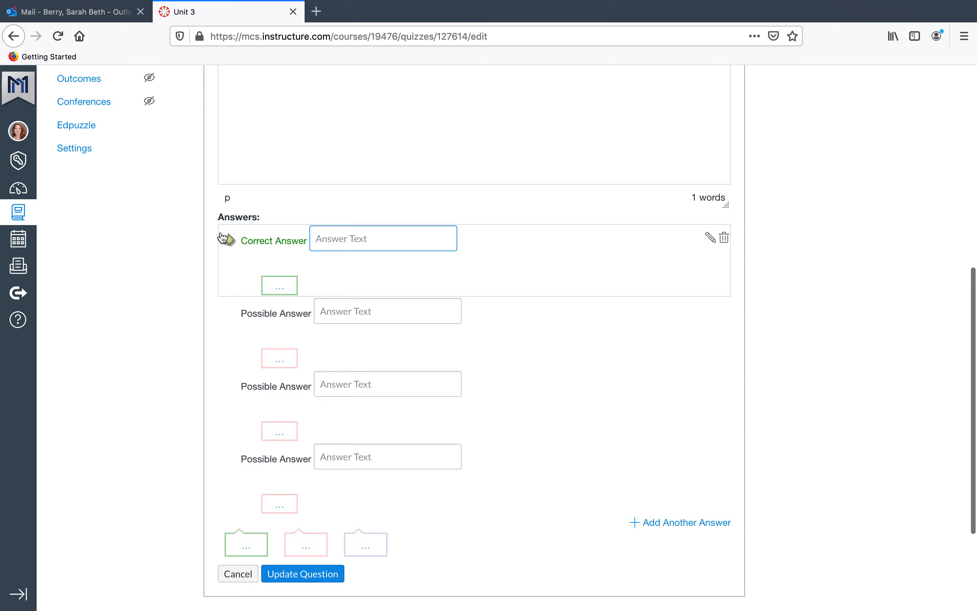
left_click(357, 242)
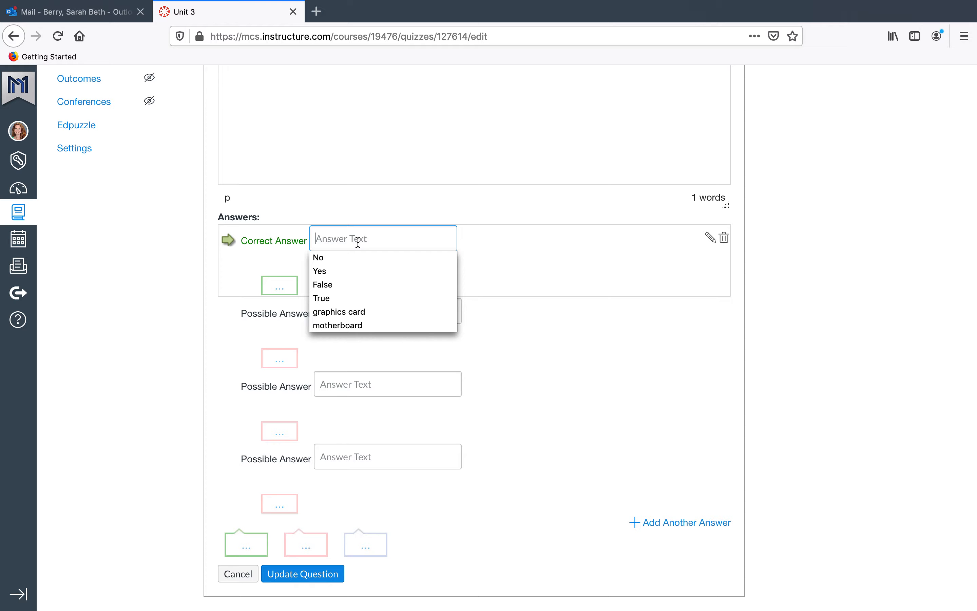
type("7")
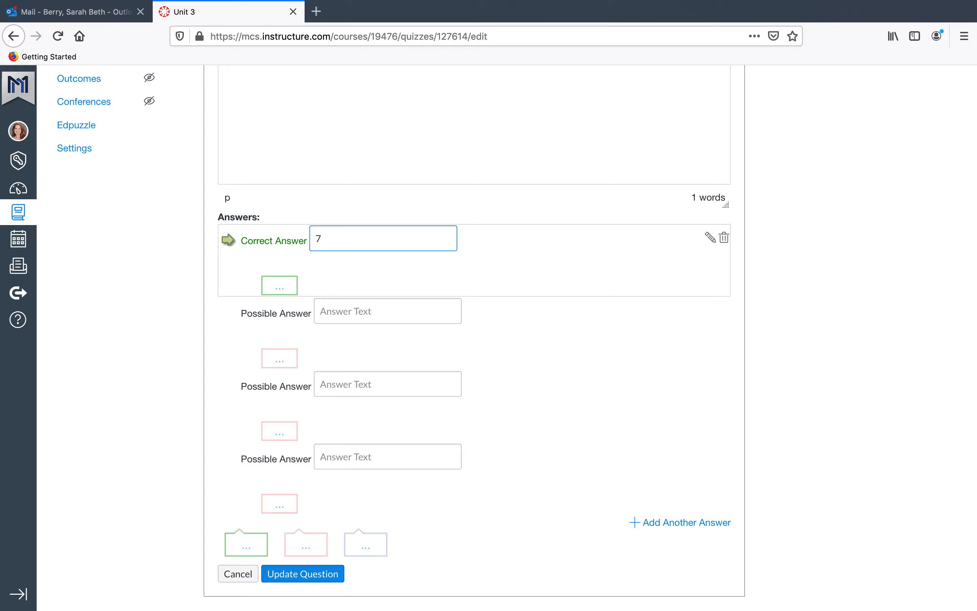
left_click(339, 306)
type("8")
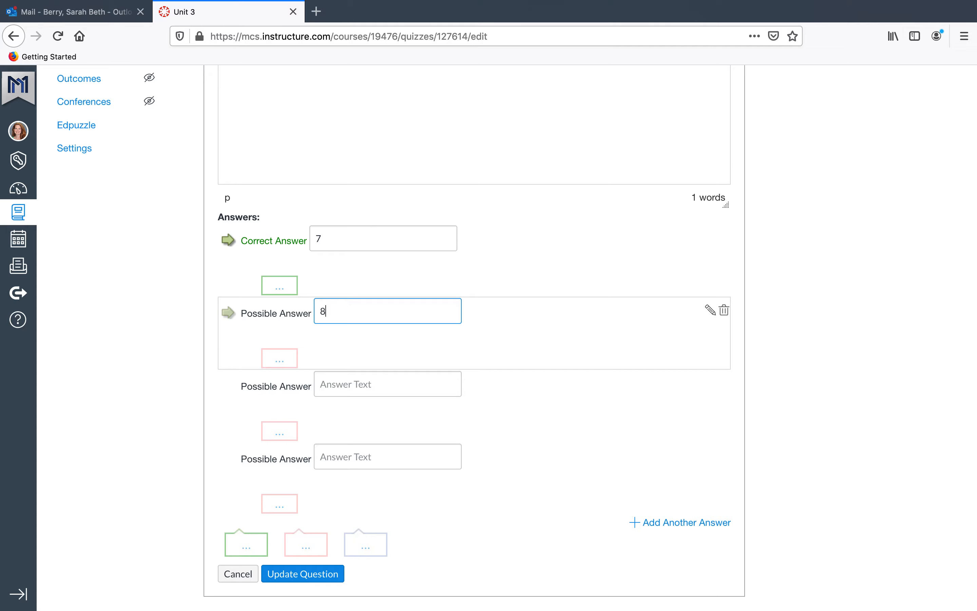
Enter 43 and 6 as the remaining possible answers and save the question to the quiz.
scroll(474, 335, "up", 5)
scroll(474, 335, "down", 2)
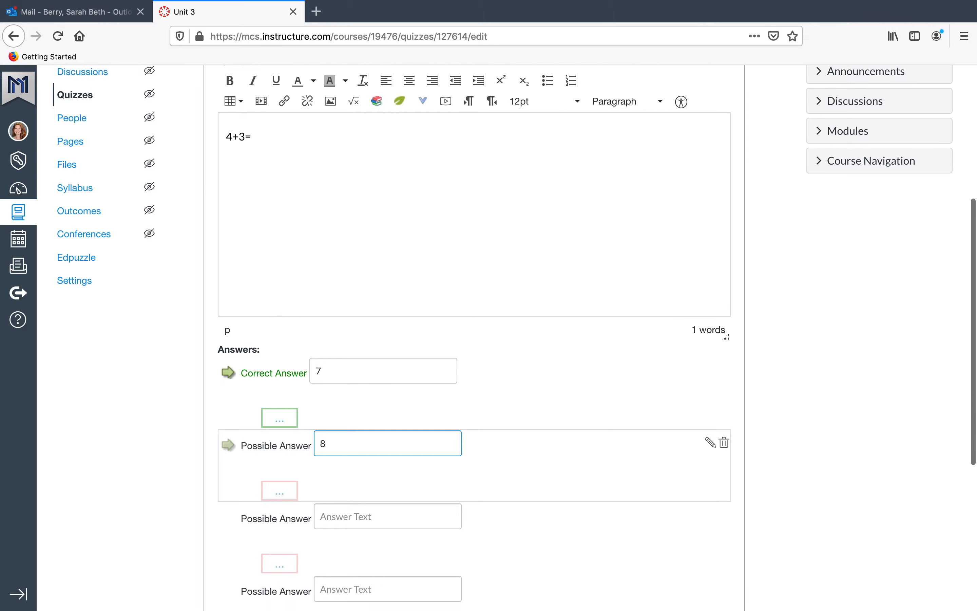
left_click(330, 506)
type("43")
scroll(334, 553, "down", 2)
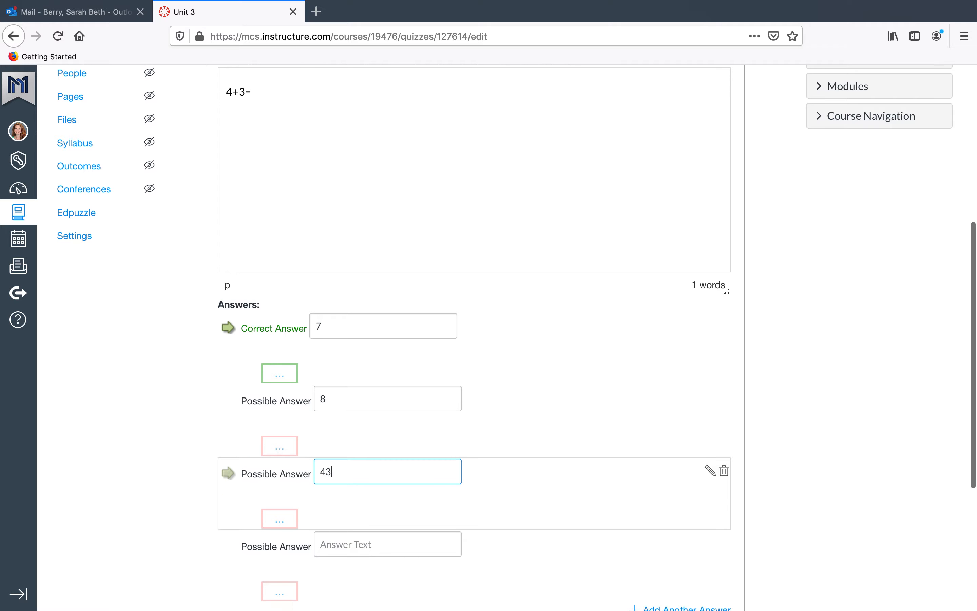
scroll(334, 554, "up", 1)
left_click(331, 567)
type("6")
scroll(331, 567, "down", 3)
scroll(332, 567, "down", 3)
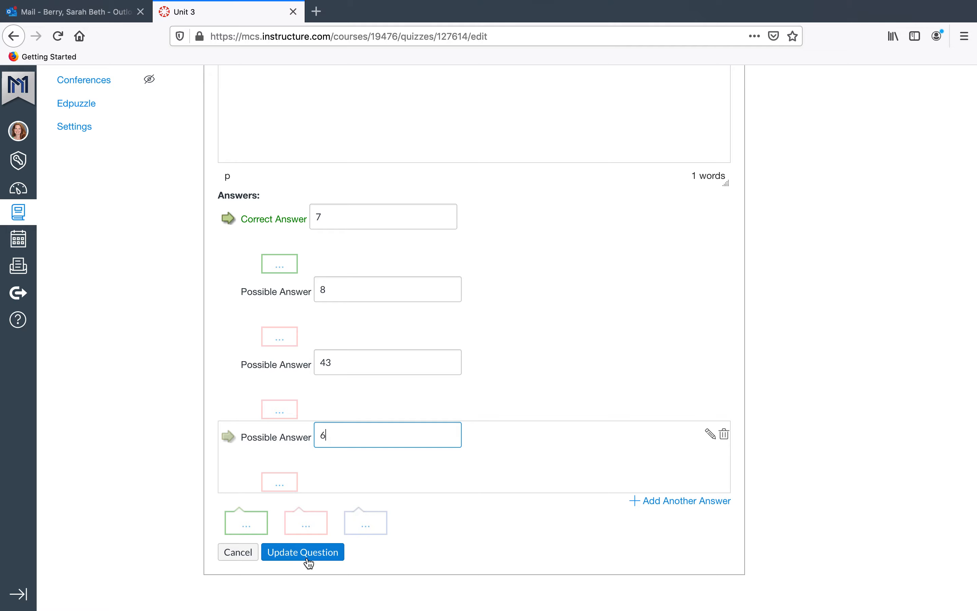
scroll(454, 342, "up", 10)
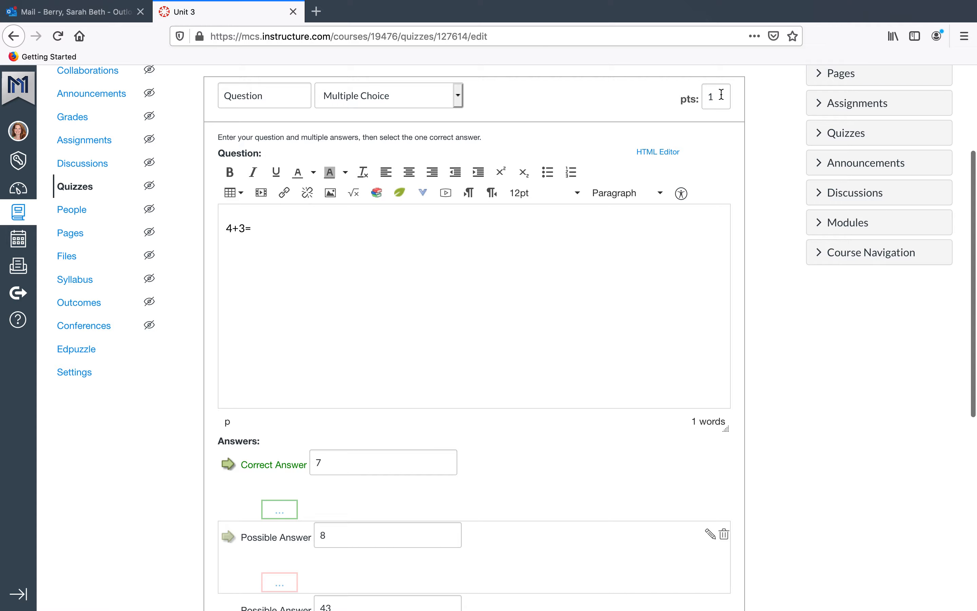
scroll(706, 299, "down", 10)
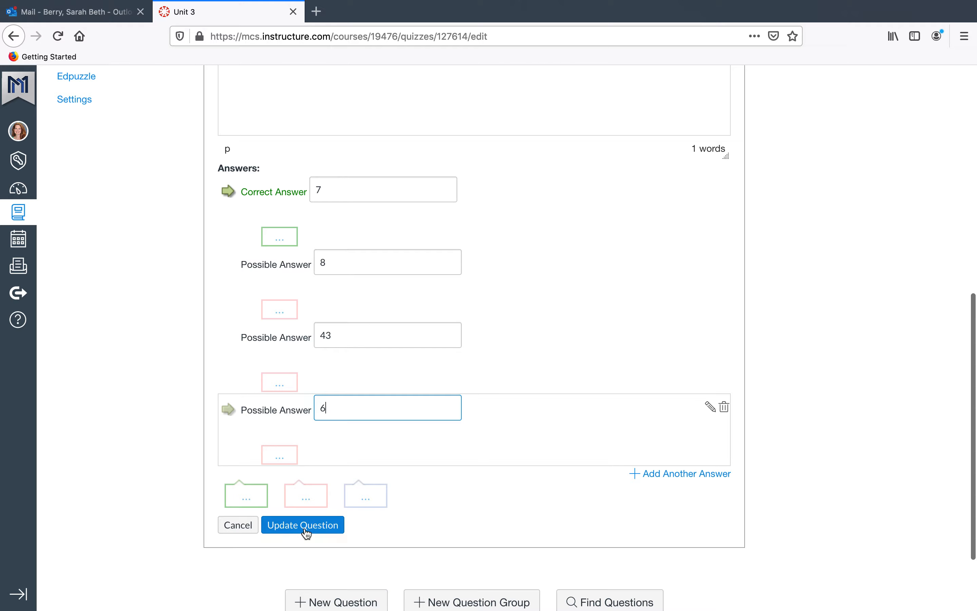
left_click(306, 532)
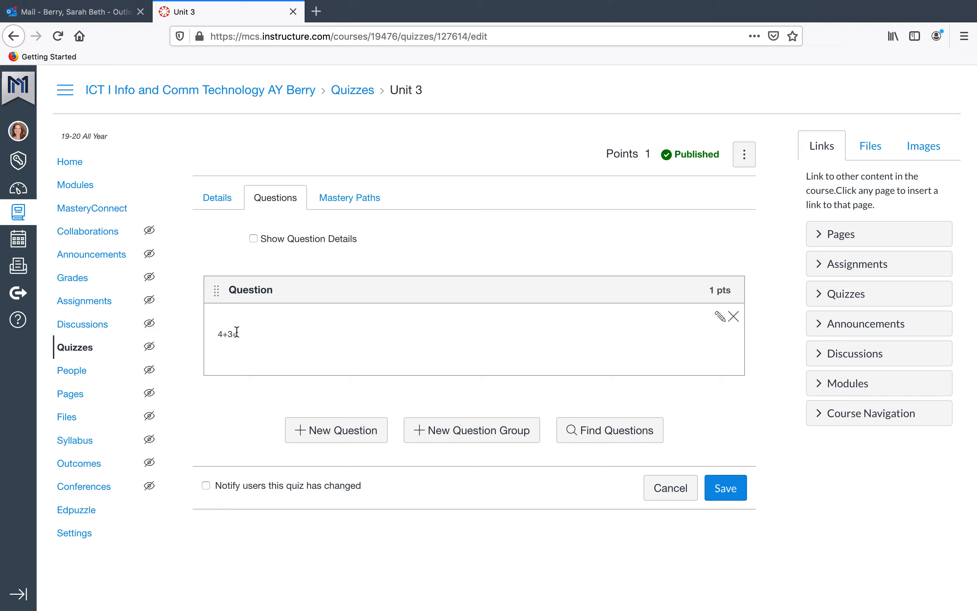
Add another Multiple Choice question with the question text "7+3=" and 10 as the correct answer.
left_click(325, 432)
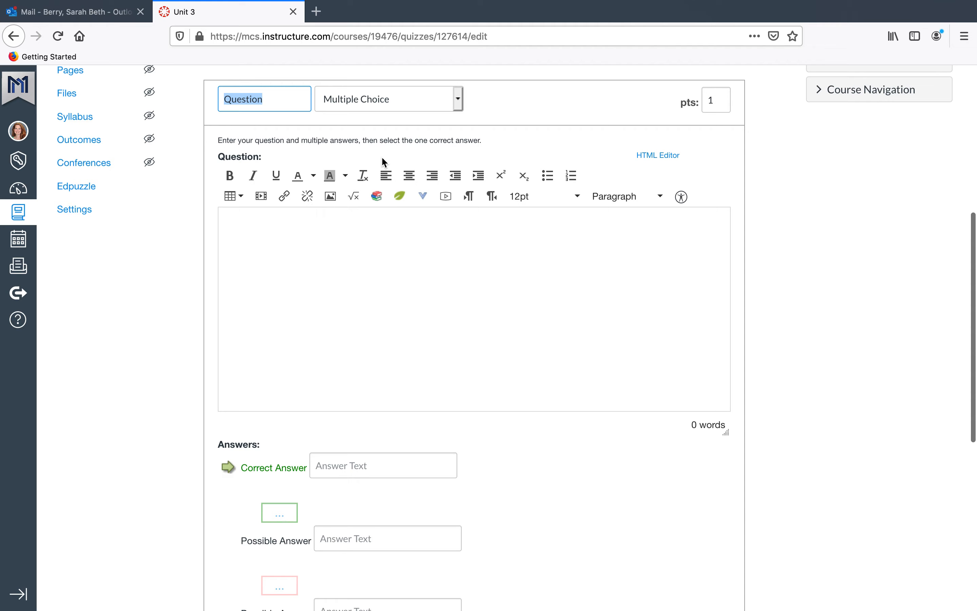
left_click(345, 232)
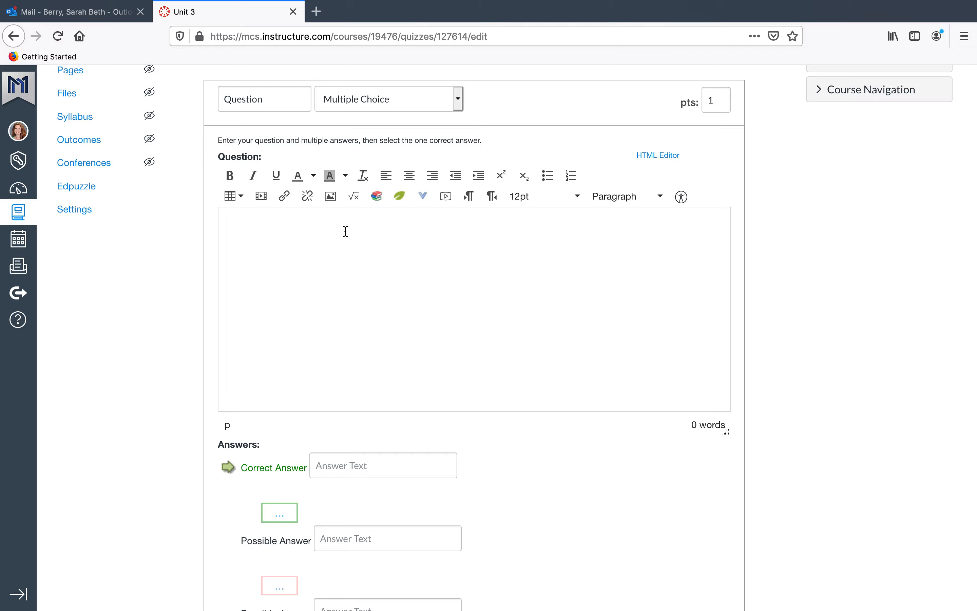
type("7+3=")
left_click(341, 466)
type("10")
Enter 11, 12 and 73 as the possible answers, and save both the question and the quiz.
left_click(338, 542)
type("1")
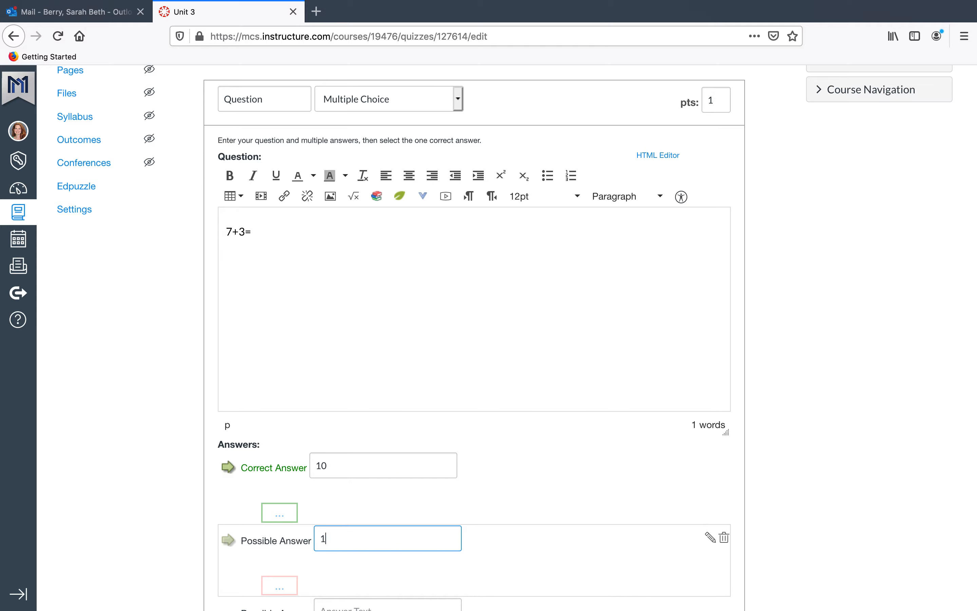
type("1")
scroll(341, 543, "down", 3)
left_click(330, 505)
type("12")
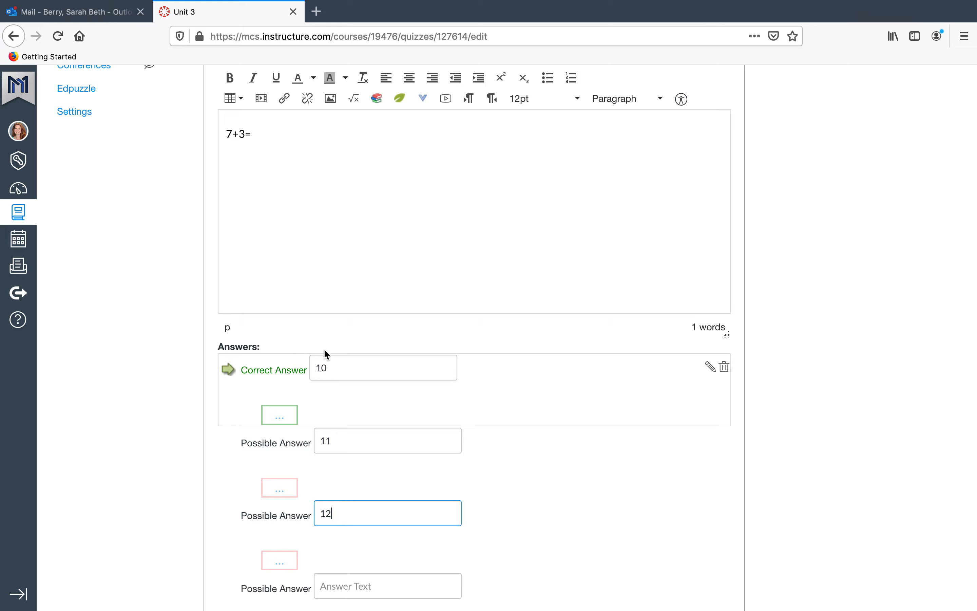
scroll(337, 384, "down", 2)
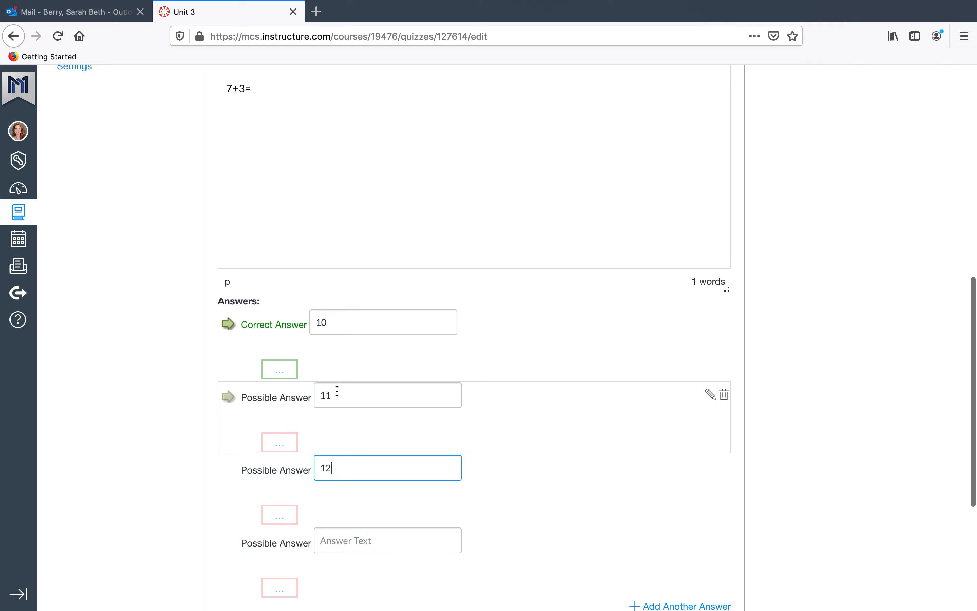
left_click(335, 530)
type("73")
scroll(336, 531, "down", 4)
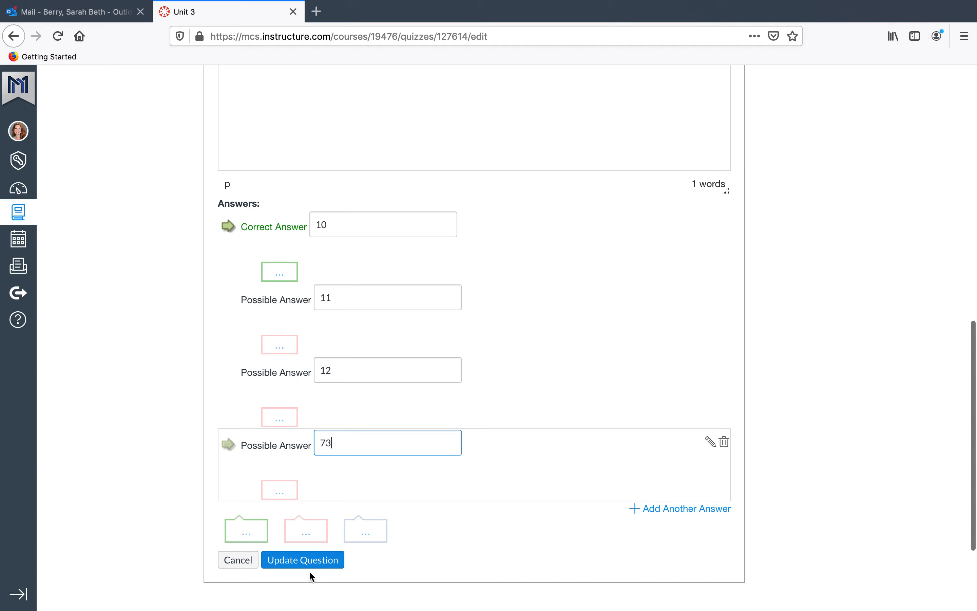
left_click(280, 561)
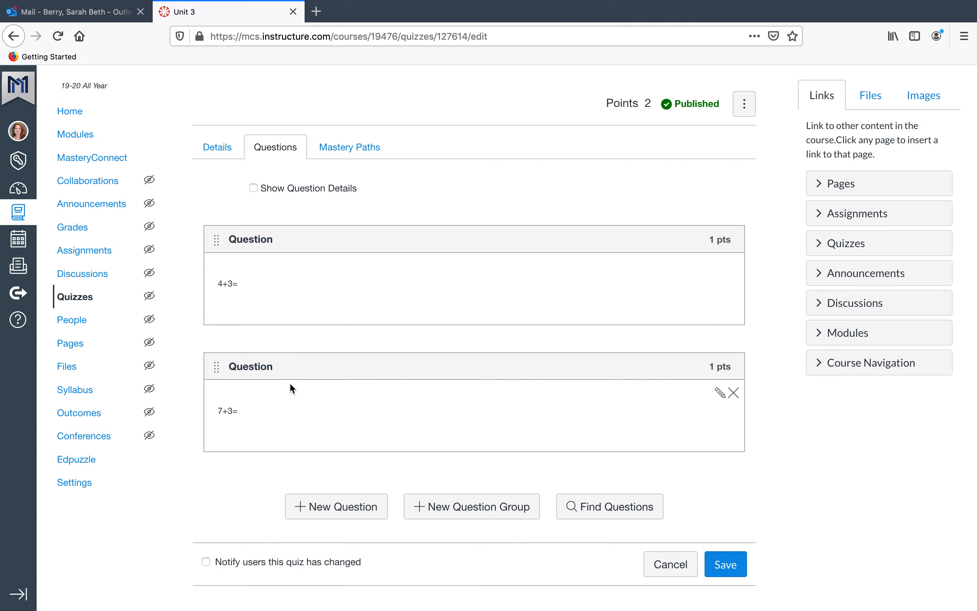
left_click(736, 568)
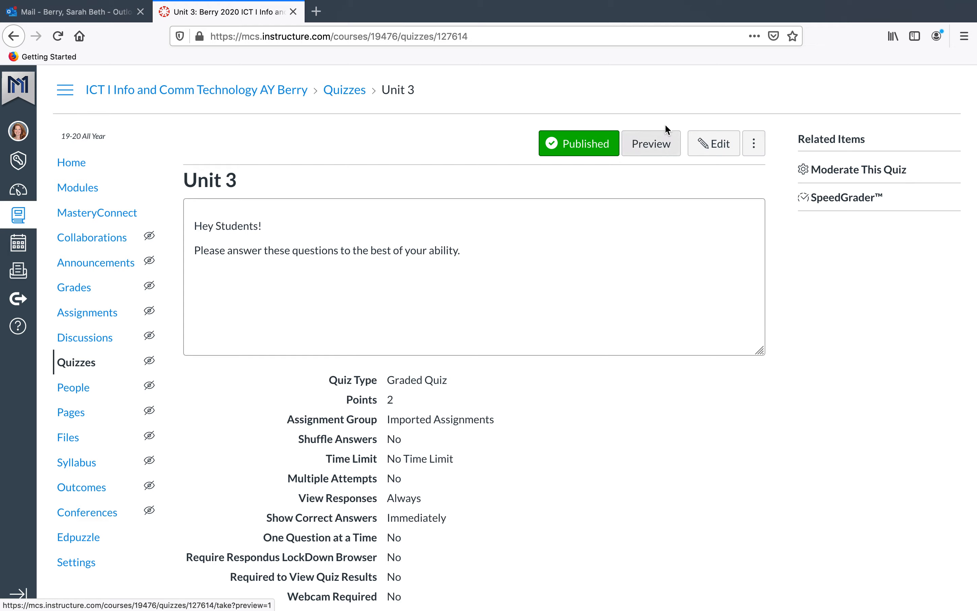
Preview the Unit 3 quiz and try answering 7 for Question 1 and 10 for Question 2.
left_click(660, 150)
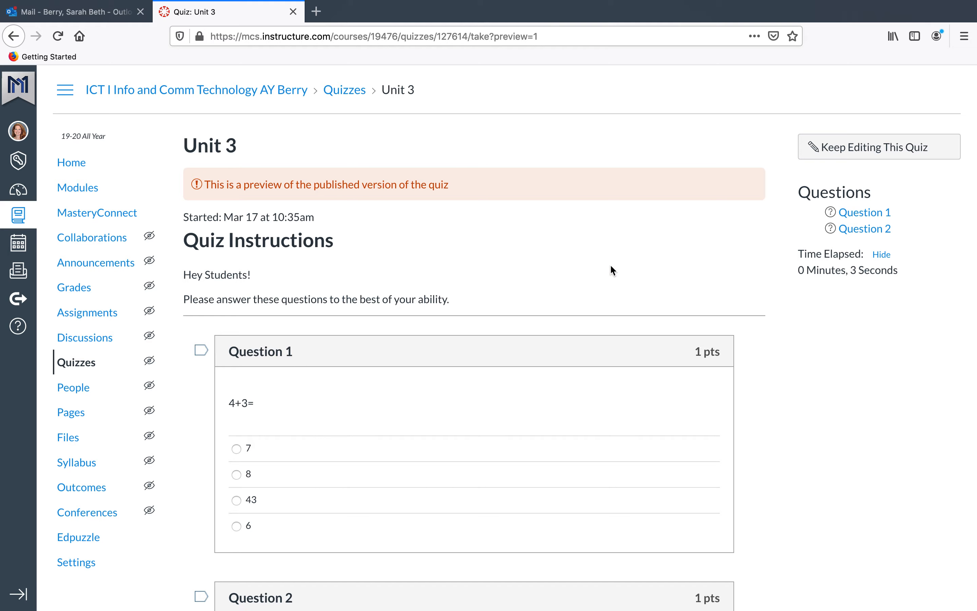
scroll(559, 400, "down", 6)
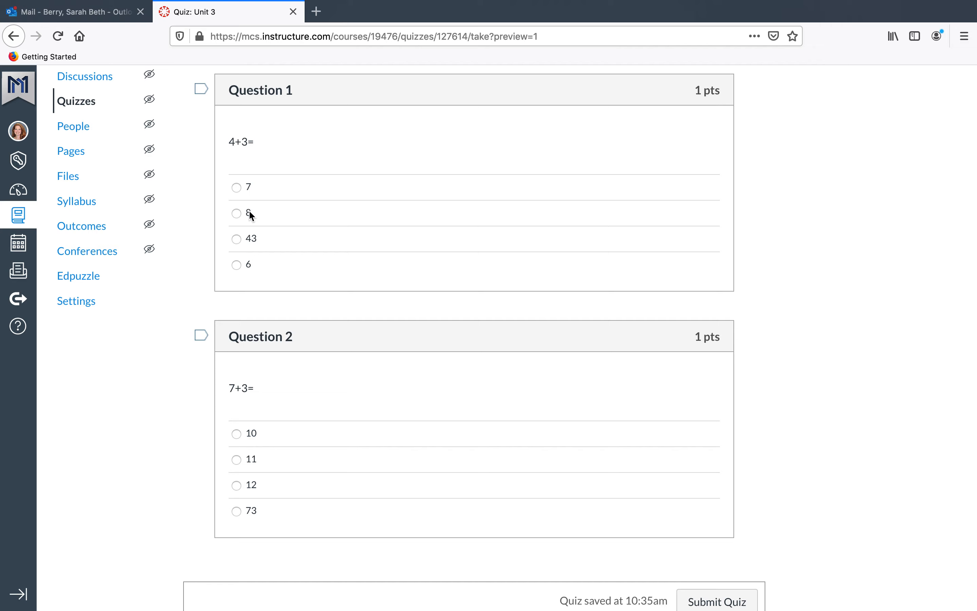
left_click(238, 188)
left_click(236, 434)
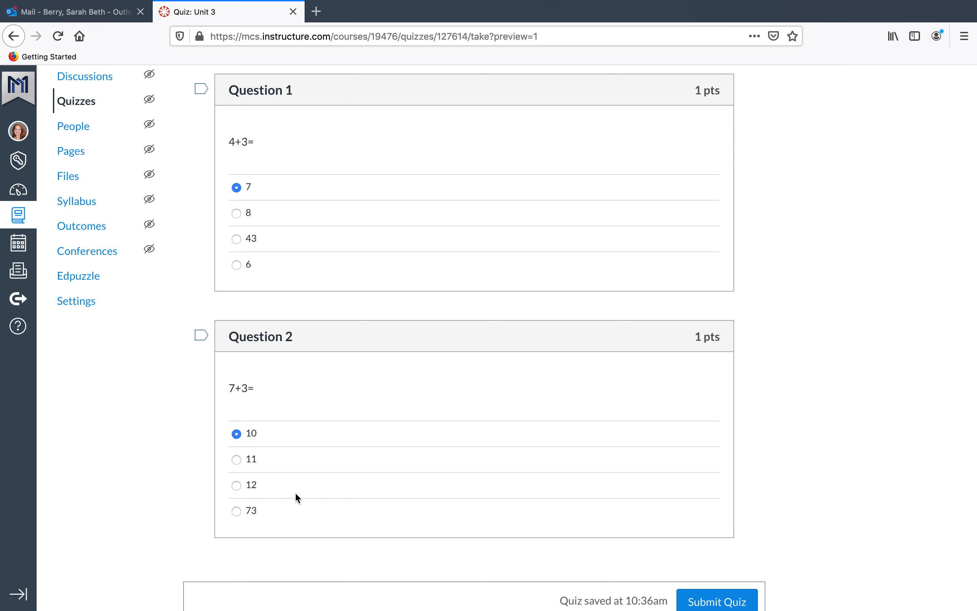
scroll(297, 497, "down", 1)
scroll(297, 496, "up", 10)
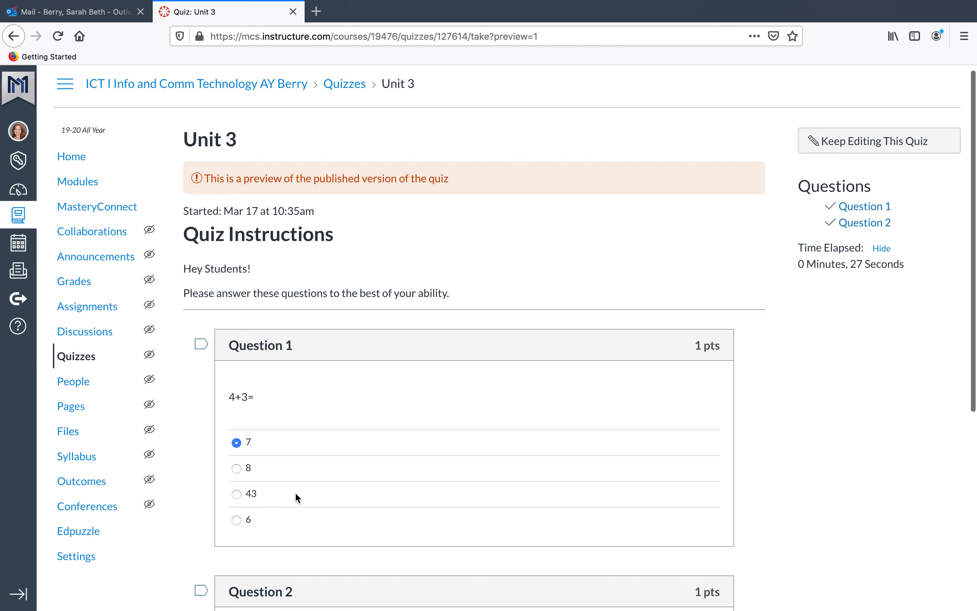
Return to editing the quiz and enable Shuffle Answers in its options.
left_click(844, 146)
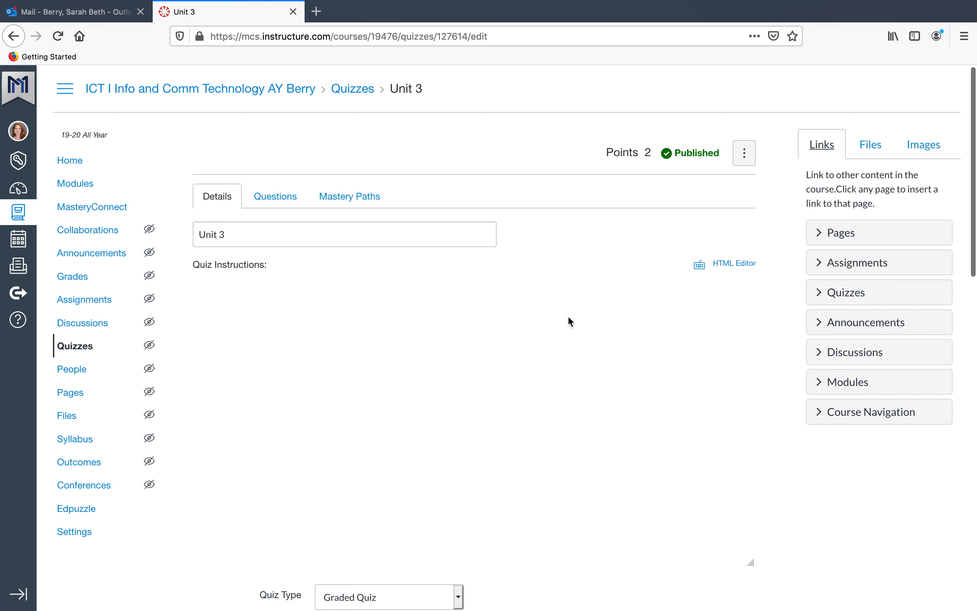
scroll(567, 315, "down", 8)
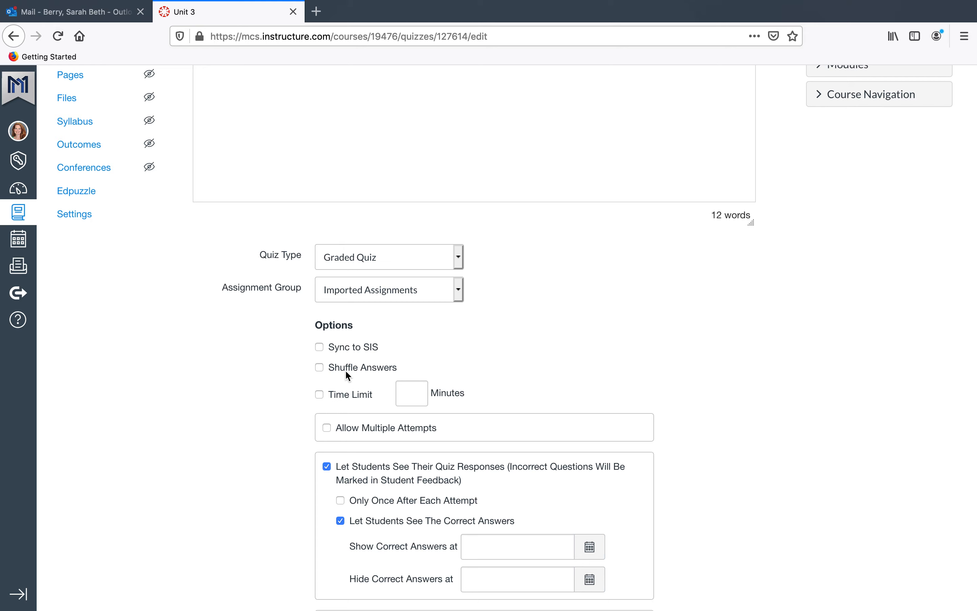
left_click(320, 369)
Review the quiz's instructions, options and assignment settings, and save the quiz.
scroll(543, 247, "up", 6)
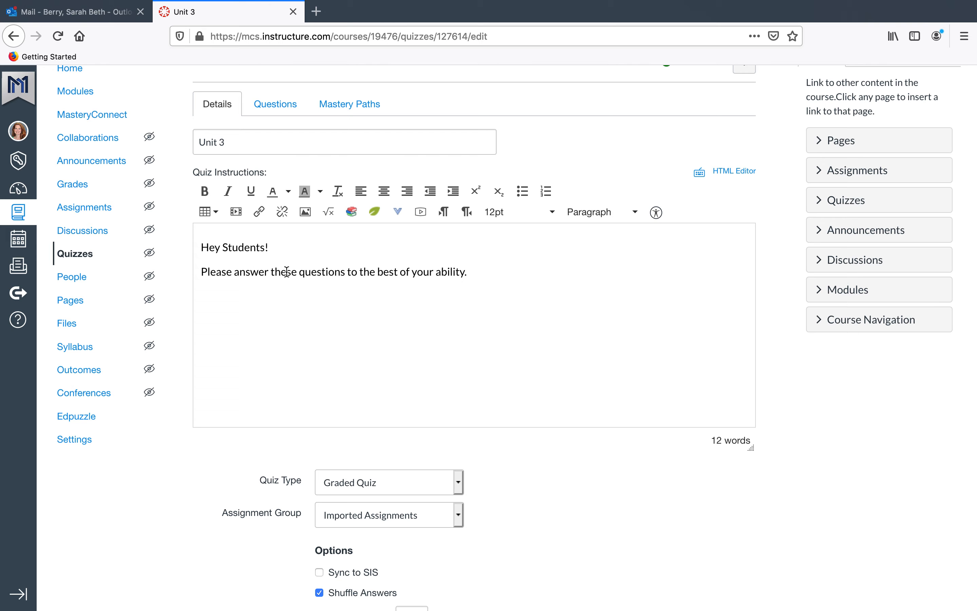
scroll(560, 504, "down", 5)
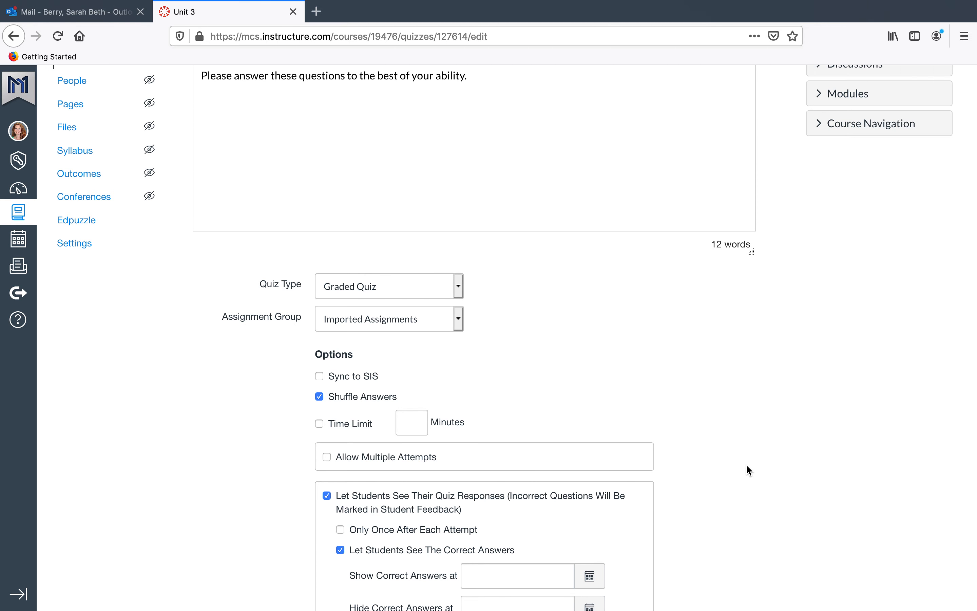
scroll(747, 469, "down", 9)
scroll(746, 464, "up", 12)
scroll(746, 464, "down", 4)
scroll(745, 465, "up", 6)
scroll(746, 465, "down", 4)
scroll(747, 465, "up", 4)
scroll(746, 464, "down", 1)
scroll(746, 465, "down", 18)
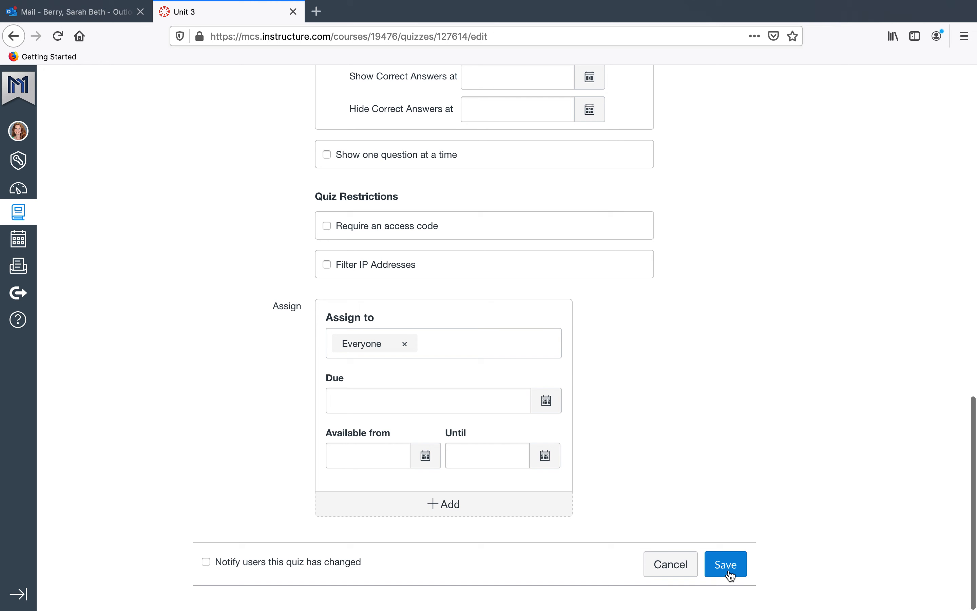
left_click(726, 566)
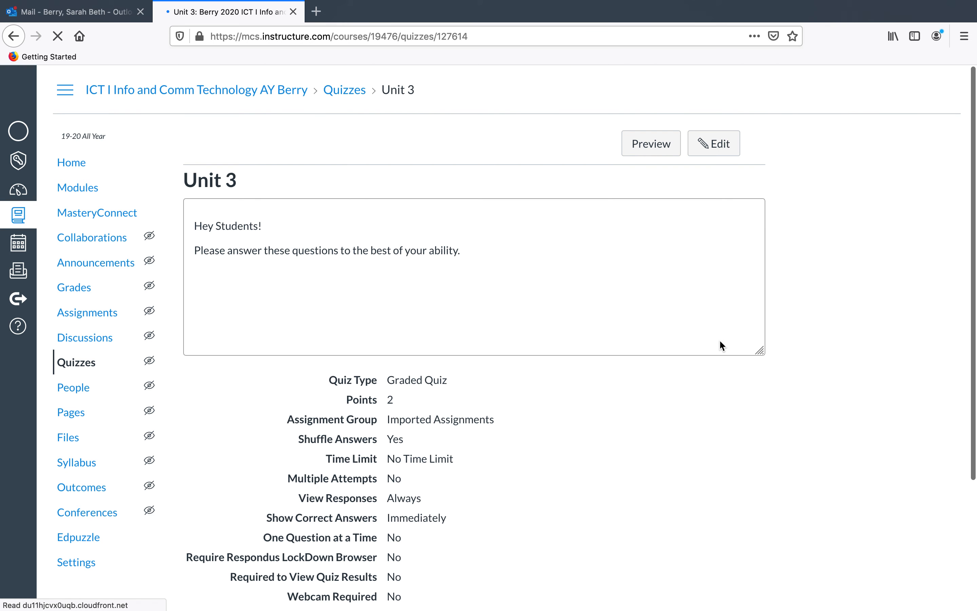
Preview the quiz again and submit it with 7 for Question 1 and 10 for Question 2.
left_click(654, 146)
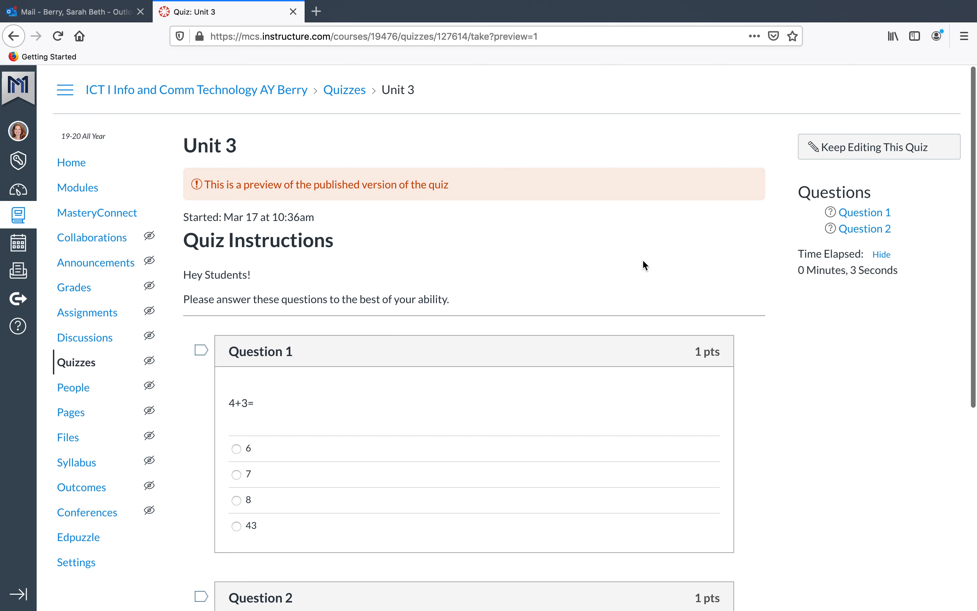
scroll(643, 261, "down", 5)
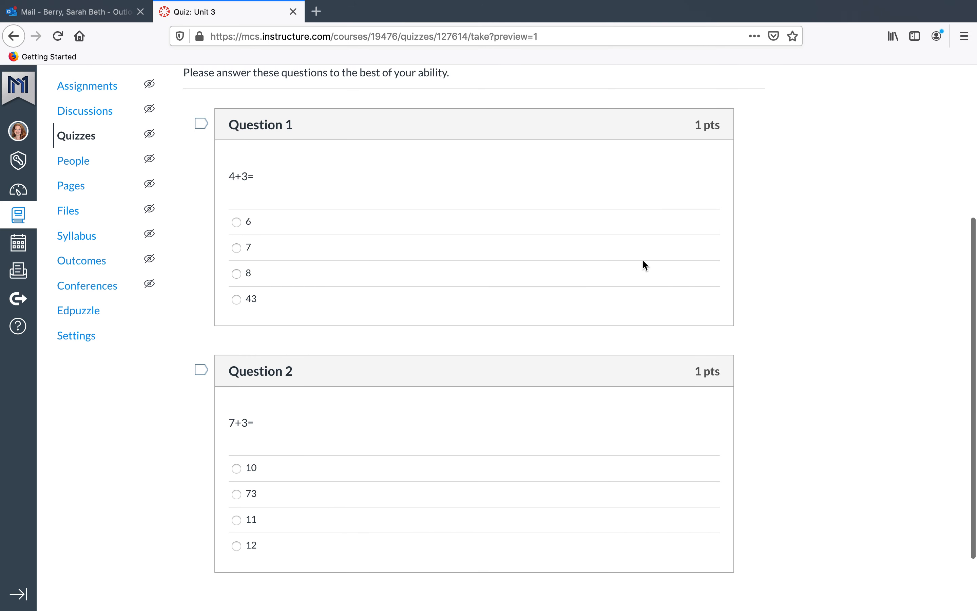
scroll(644, 264, "down", 2)
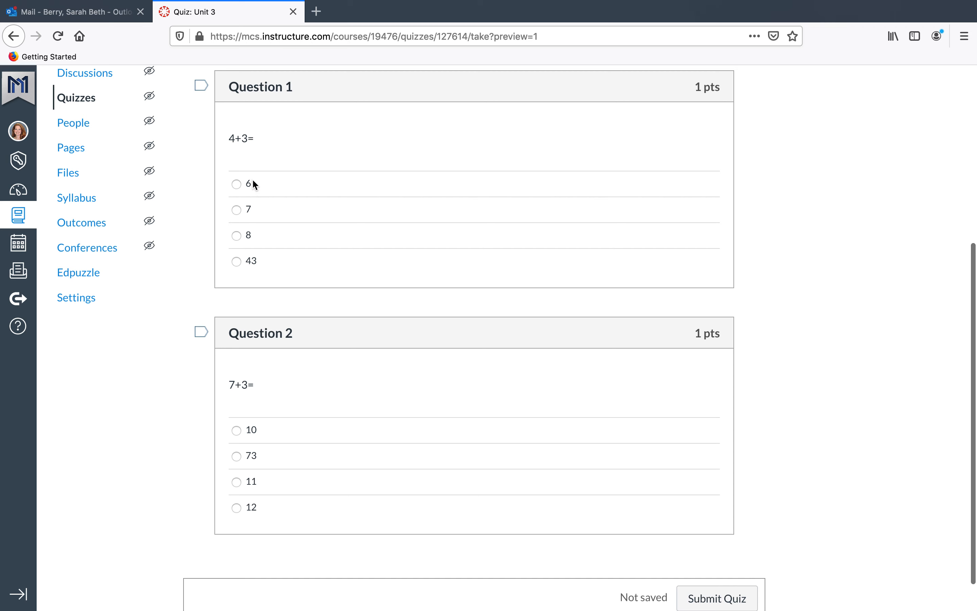
left_click(236, 209)
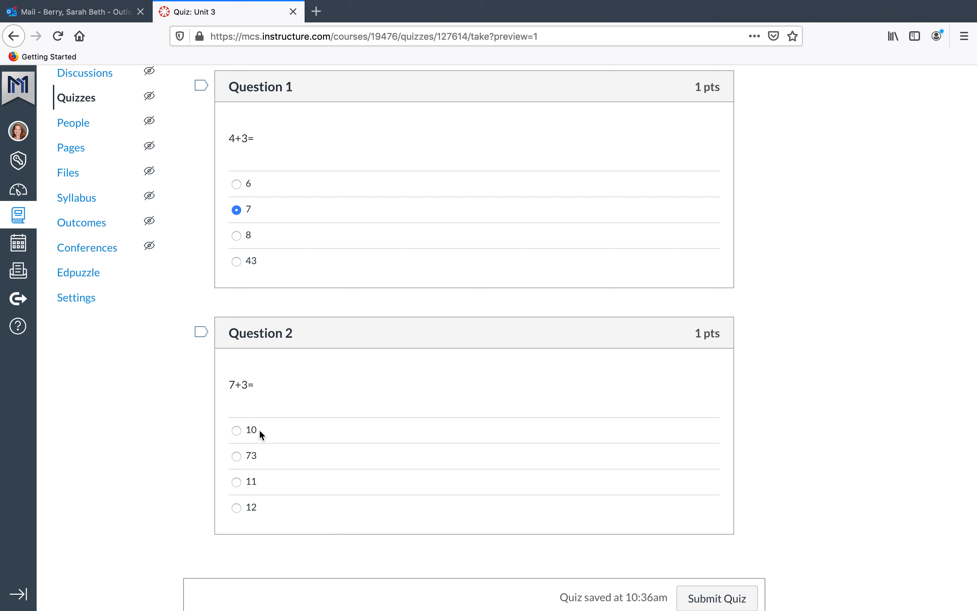
left_click(236, 430)
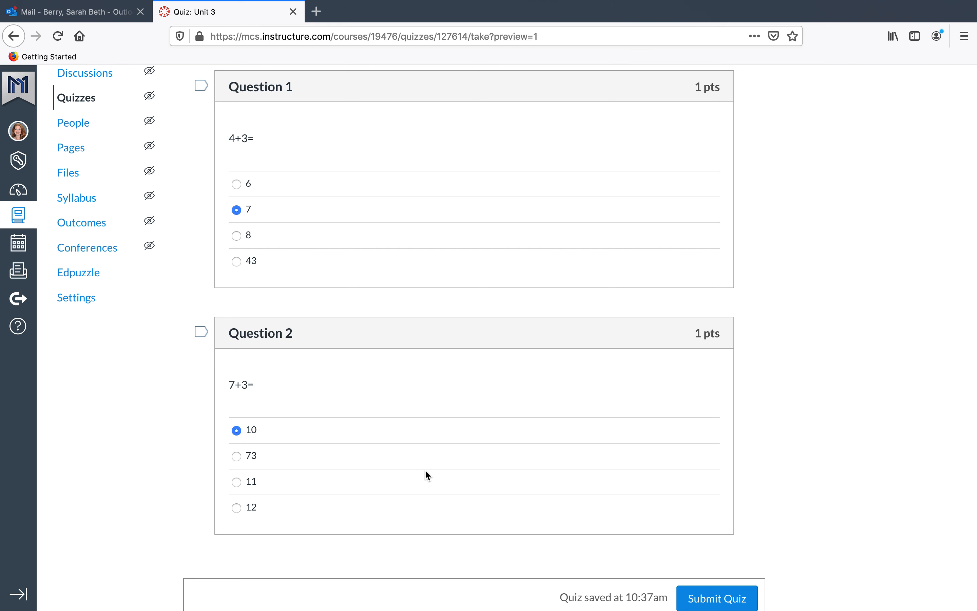
scroll(424, 469, "down", 2)
left_click(700, 562)
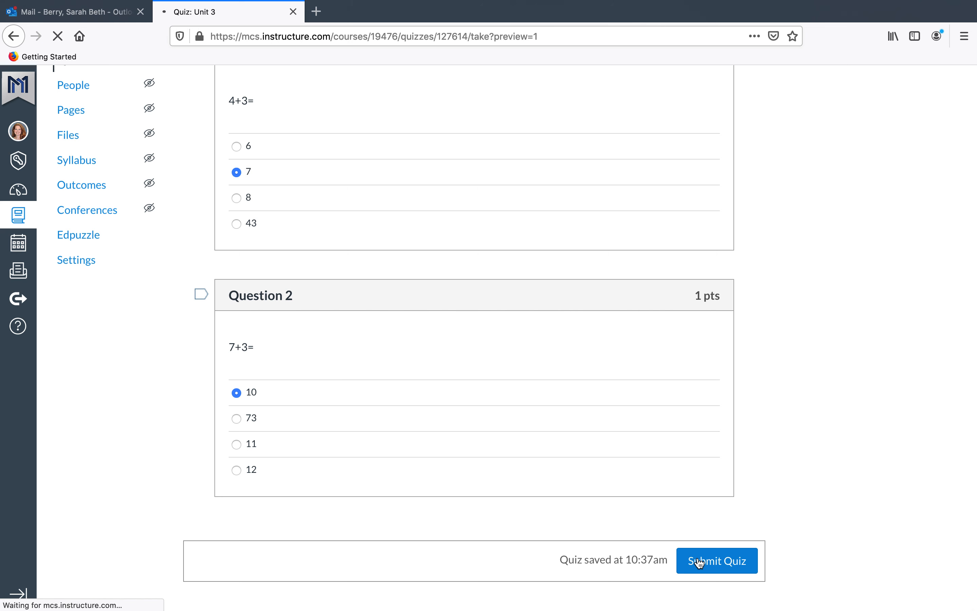
Examine the submitted preview's quiz details, the marking of each question and the quiz score.
scroll(700, 562, "down", 4)
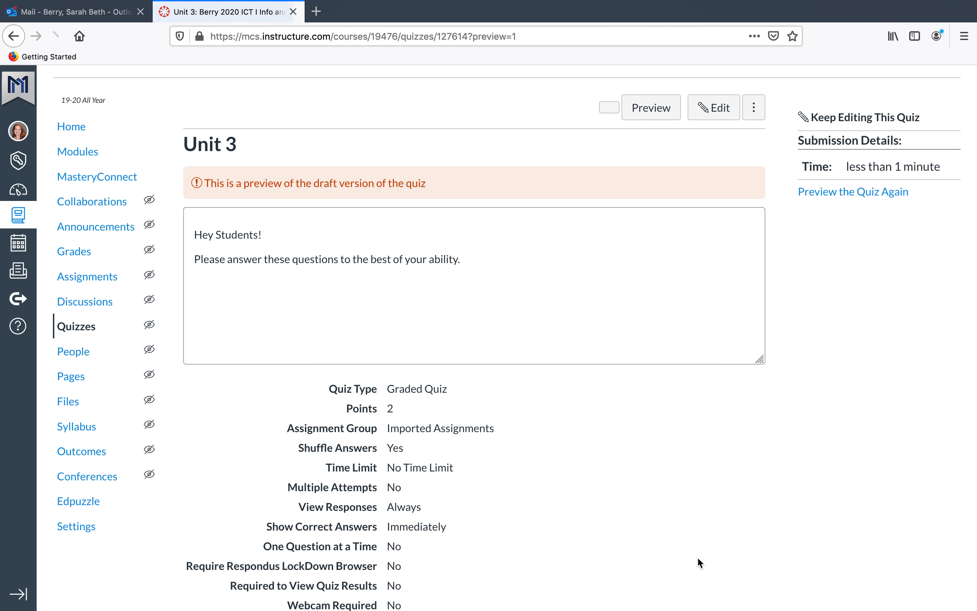
scroll(699, 561, "down", 2)
scroll(699, 562, "up", 1)
scroll(700, 561, "down", 5)
scroll(700, 561, "up", 6)
scroll(699, 563, "up", 3)
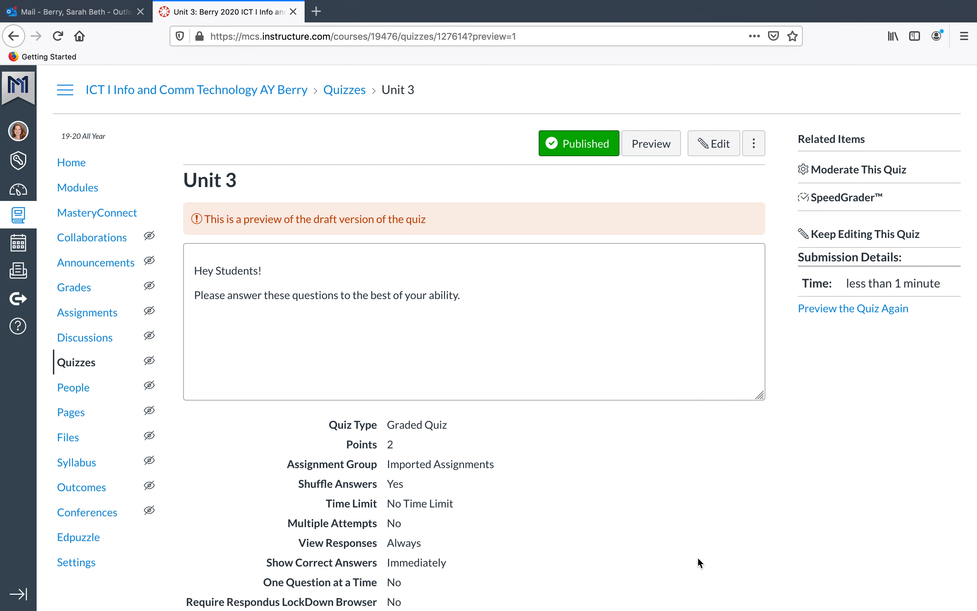
scroll(700, 561, "down", 5)
scroll(699, 562, "up", 5)
scroll(696, 556, "down", 10)
scroll(698, 558, "down", 12)
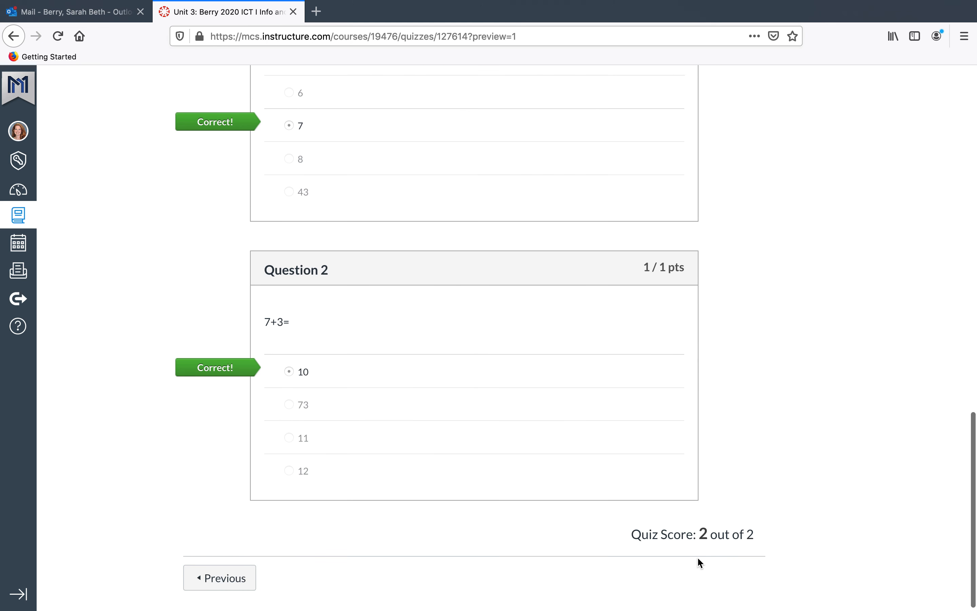
scroll(698, 557, "up", 20)
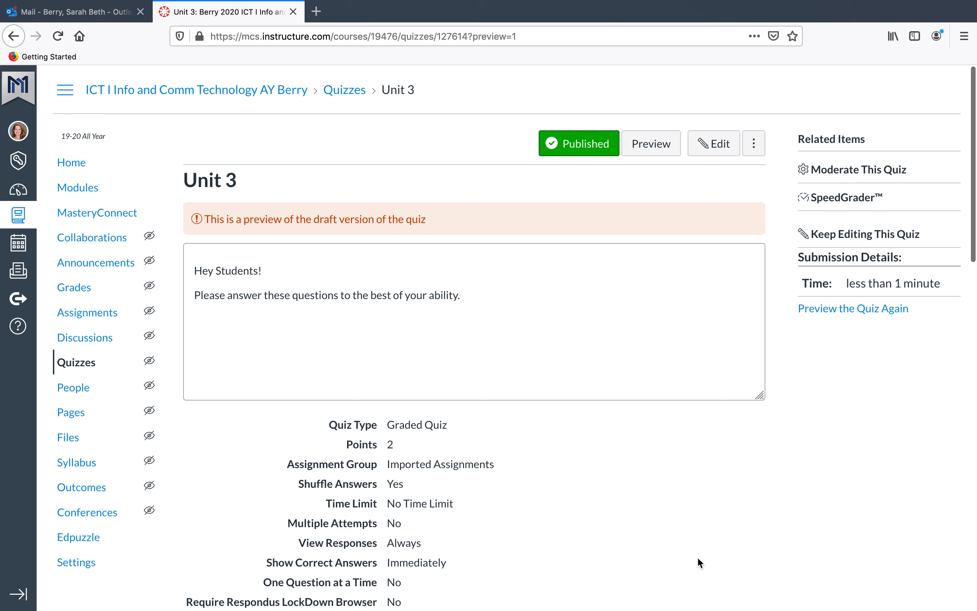